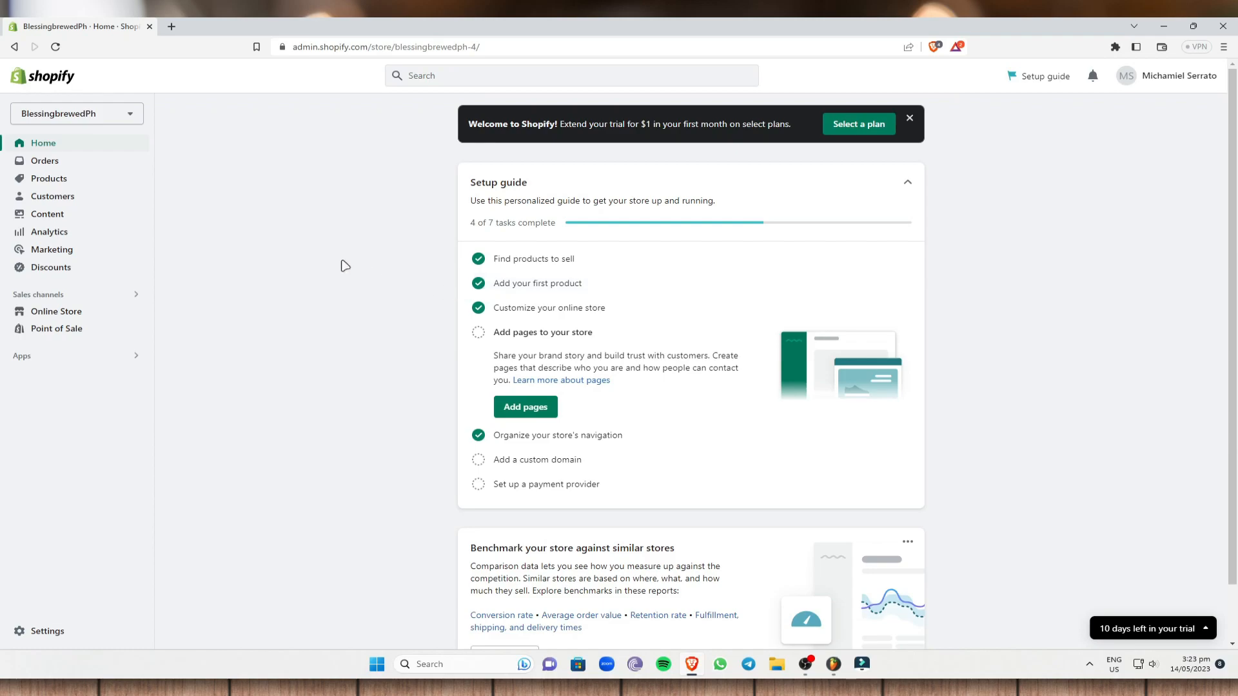
- Open the code of the online store's Dawn theme, look through its file list and return to the themes overview
{"action": "left_click", "coordinate": [102, 312]}
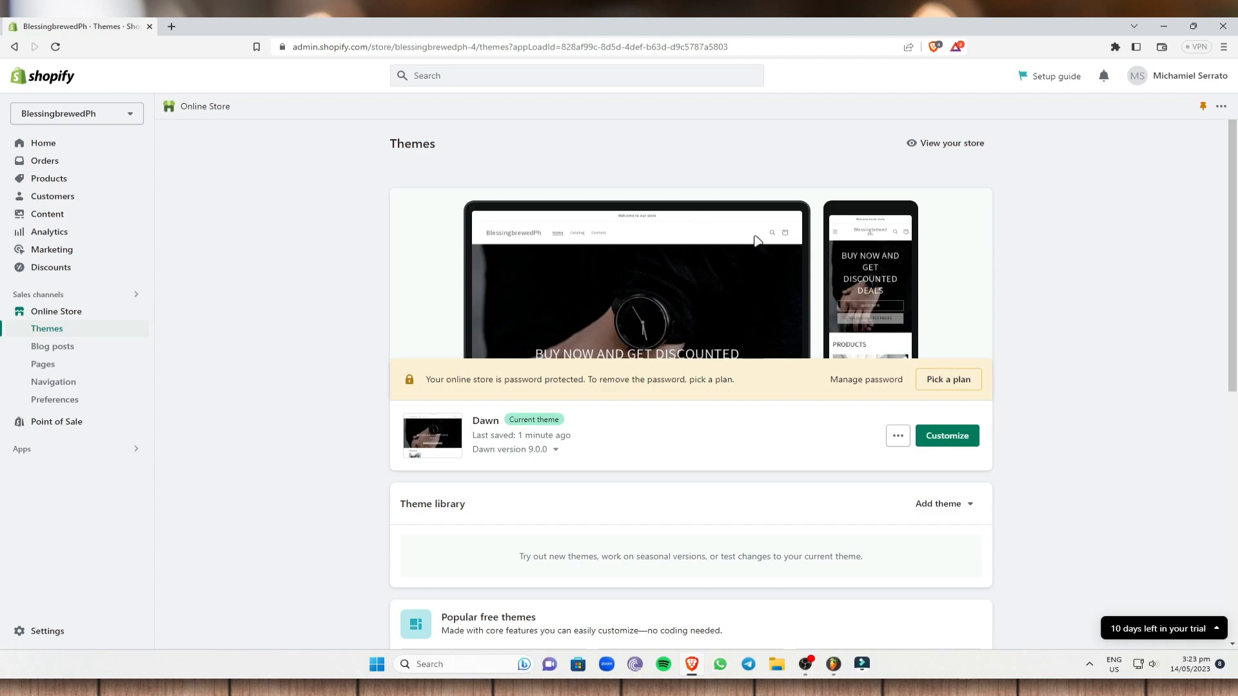
{"action": "left_click", "coordinate": [898, 436]}
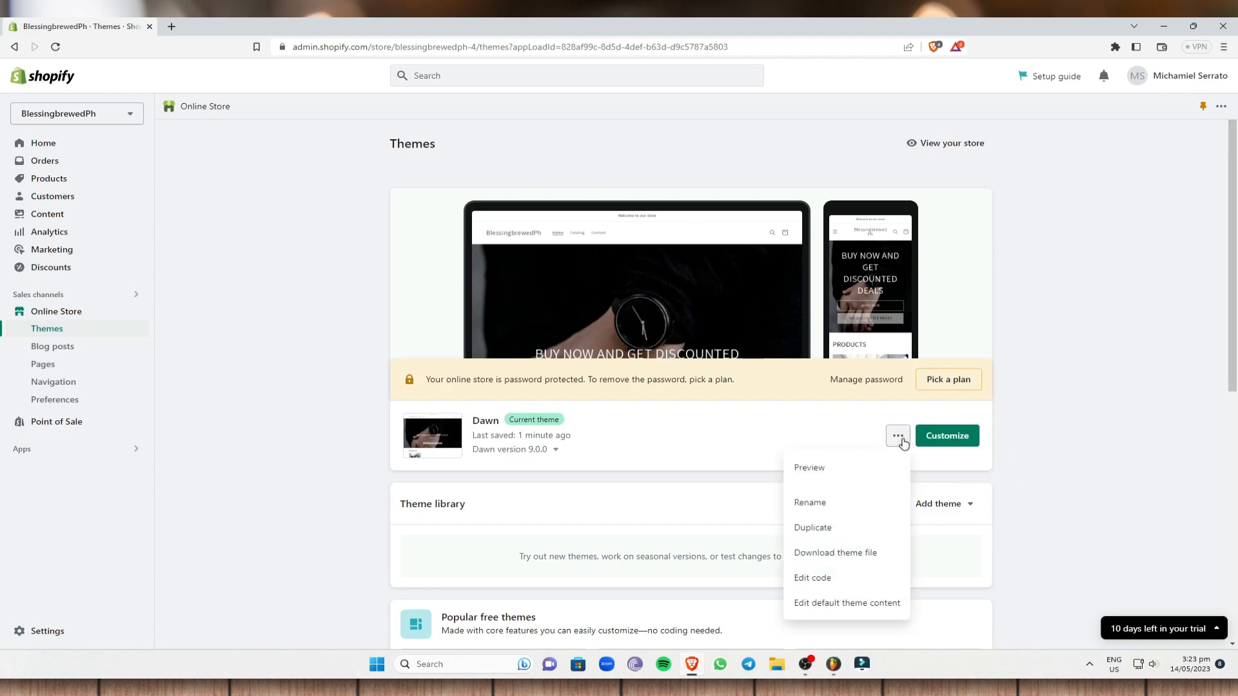
{"action": "left_click", "coordinate": [837, 579]}
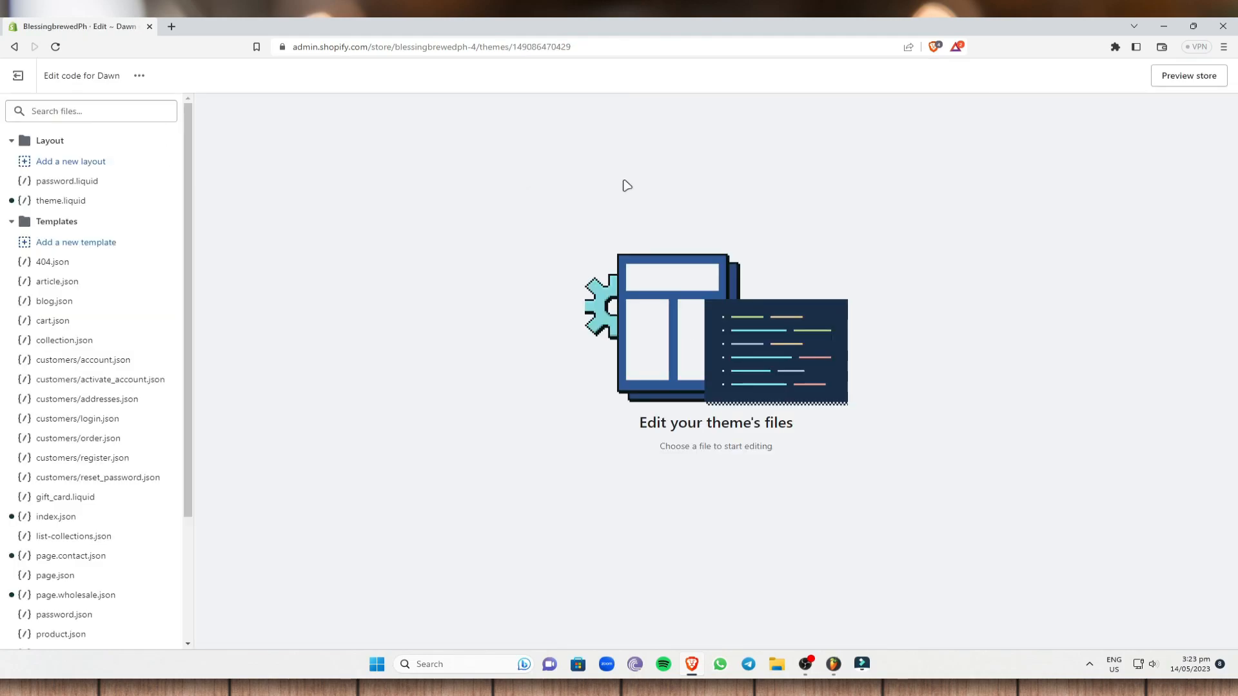
{"action": "scroll", "coordinate": [90, 278], "scroll_direction": "down", "scroll_amount": 3}
{"action": "scroll", "coordinate": [98, 273], "scroll_direction": "up", "scroll_amount": 2}
{"action": "scroll", "coordinate": [109, 361], "scroll_direction": "down", "scroll_amount": 3}
{"action": "scroll", "coordinate": [123, 258], "scroll_direction": "up", "scroll_amount": 4}
{"action": "left_click", "coordinate": [14, 46]}
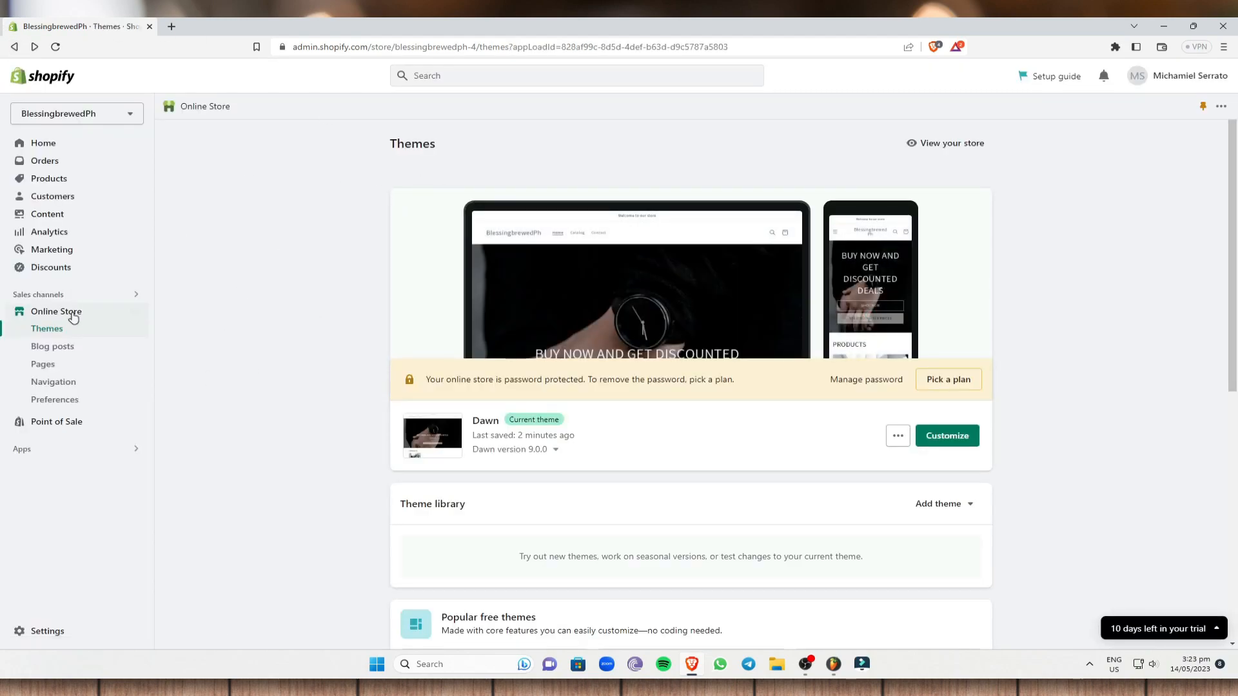
- Search the installed apps for "wholesale", view the B2B/Wholesale Solution dashboard and close it
{"action": "left_click", "coordinate": [59, 451]}
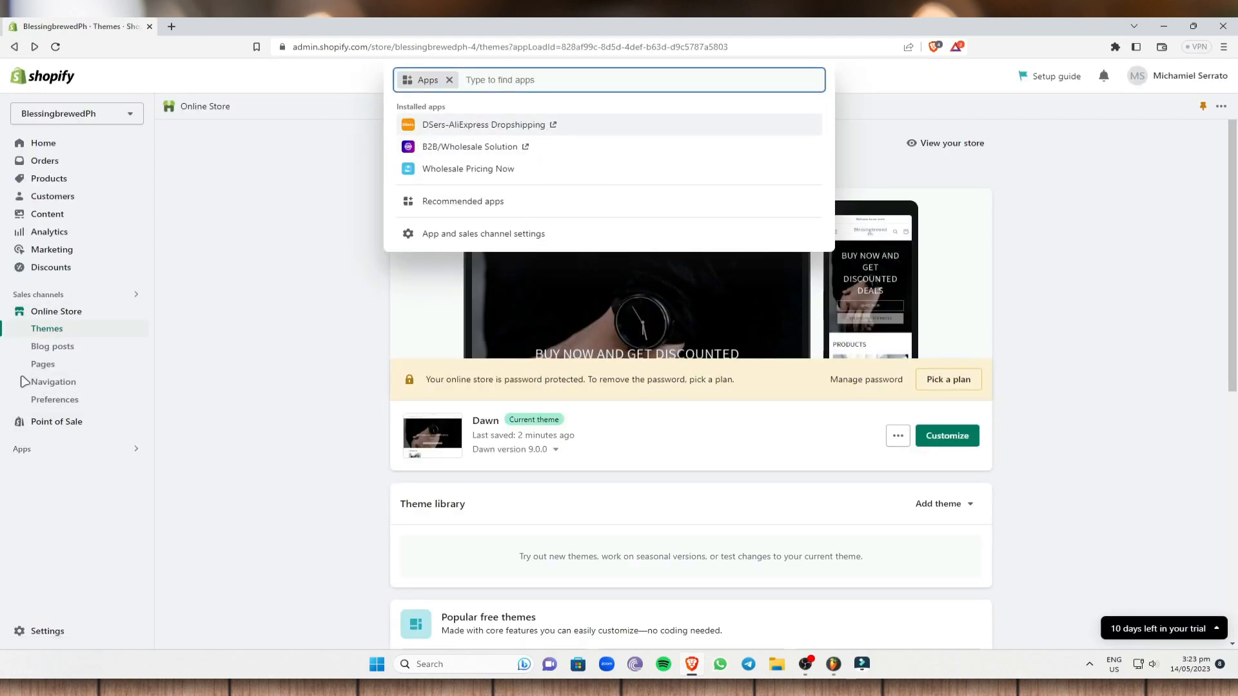
{"action": "left_click", "coordinate": [58, 450]}
{"action": "left_click", "coordinate": [58, 450]}
{"action": "type", "text": "w"}
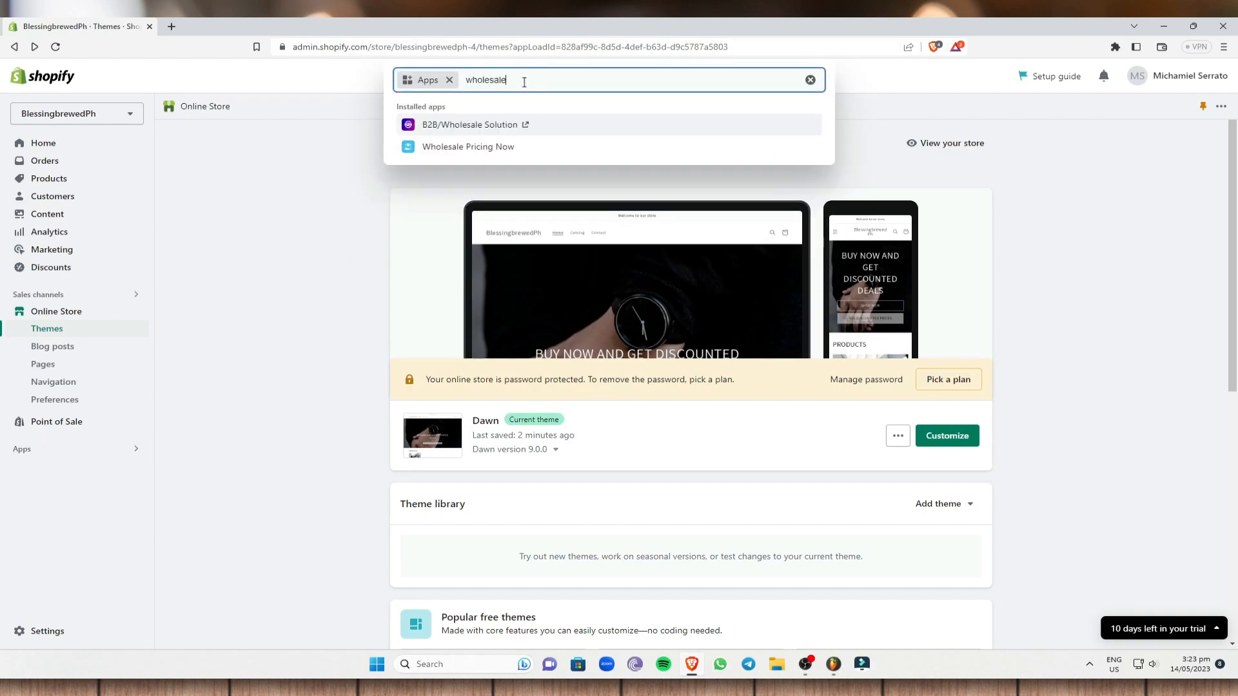
{"action": "type", "text": "holesale"}
{"action": "key", "text": "Return"}
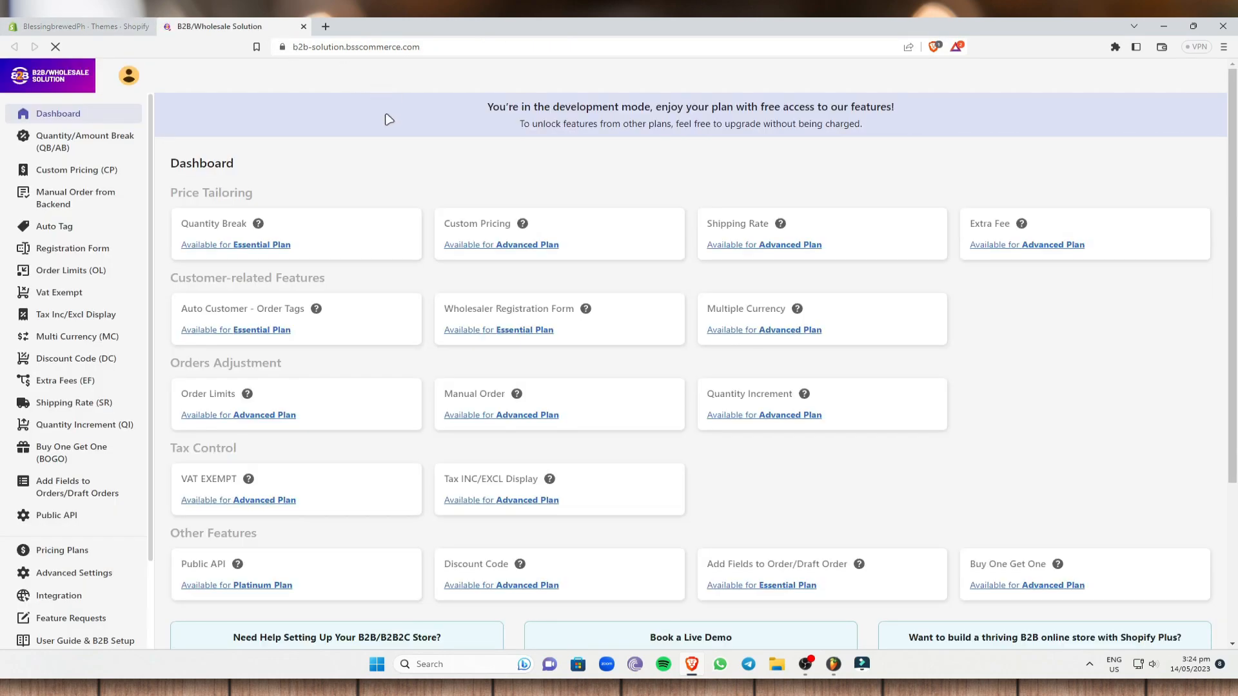
{"action": "scroll", "coordinate": [1067, 173], "scroll_direction": "down", "scroll_amount": 4}
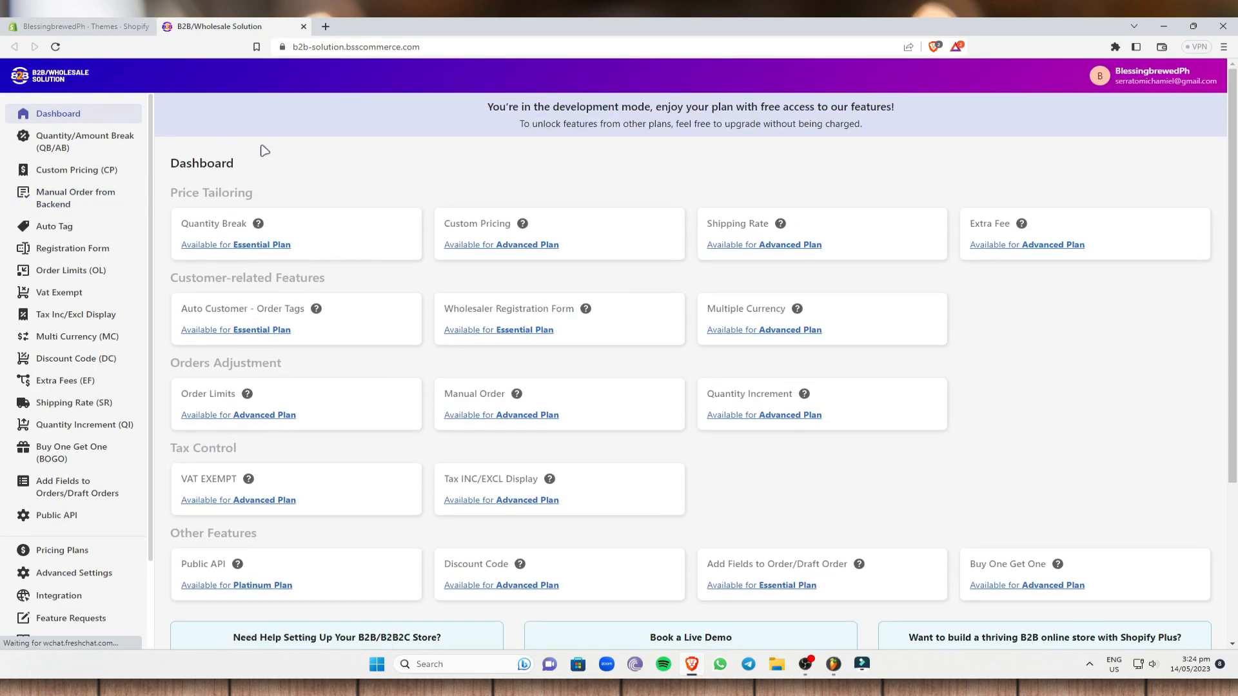
{"action": "left_click", "coordinate": [303, 26]}
- Go from the recommended apps to the Shopify App Store and search it for "wholesale"
{"action": "left_click", "coordinate": [506, 77]}
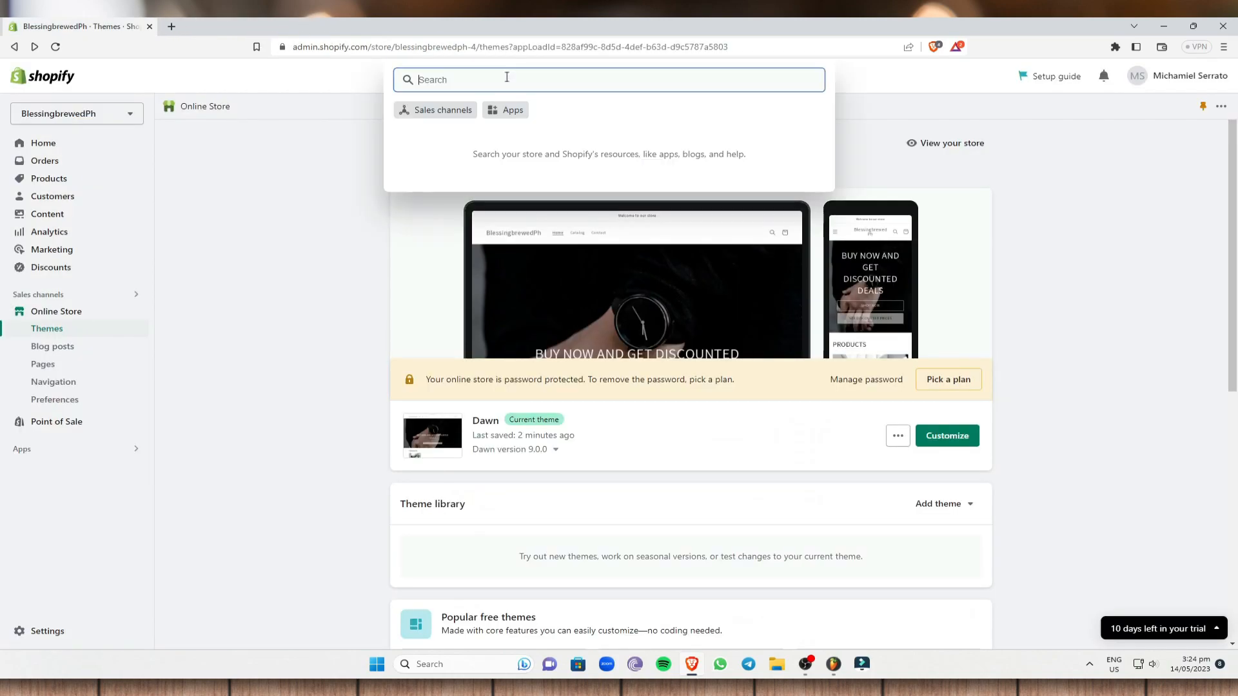
{"action": "left_click", "coordinate": [493, 113]}
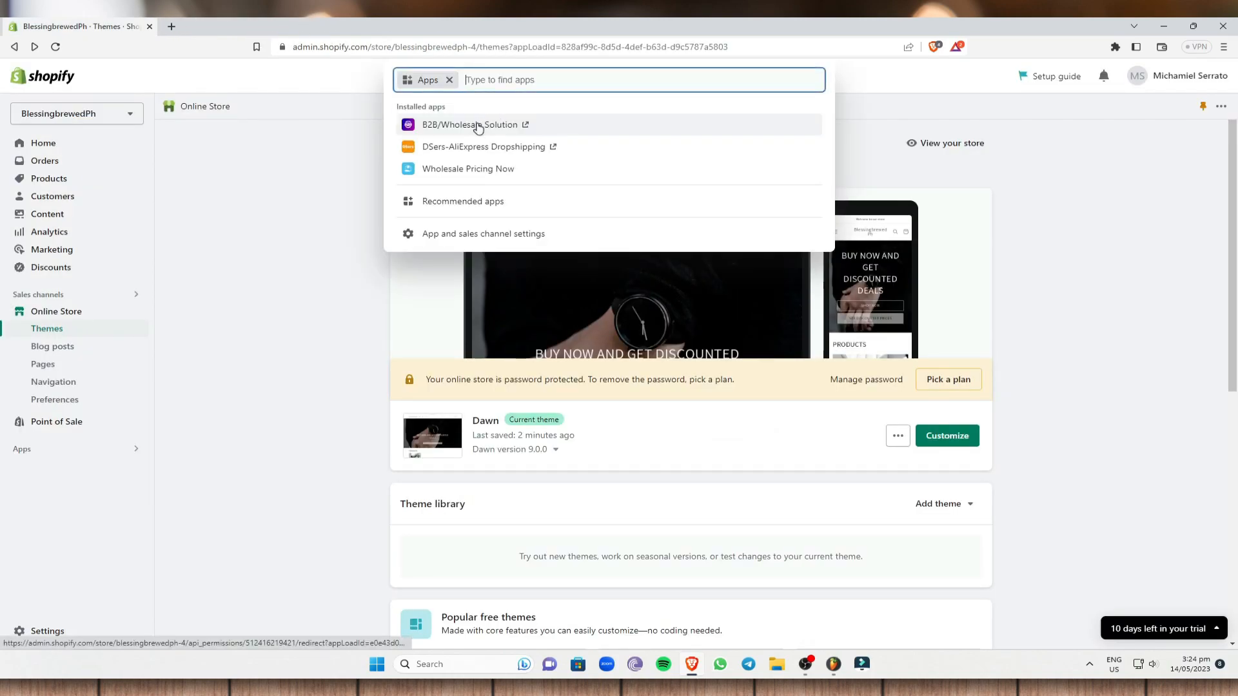
{"action": "left_click", "coordinate": [503, 205]}
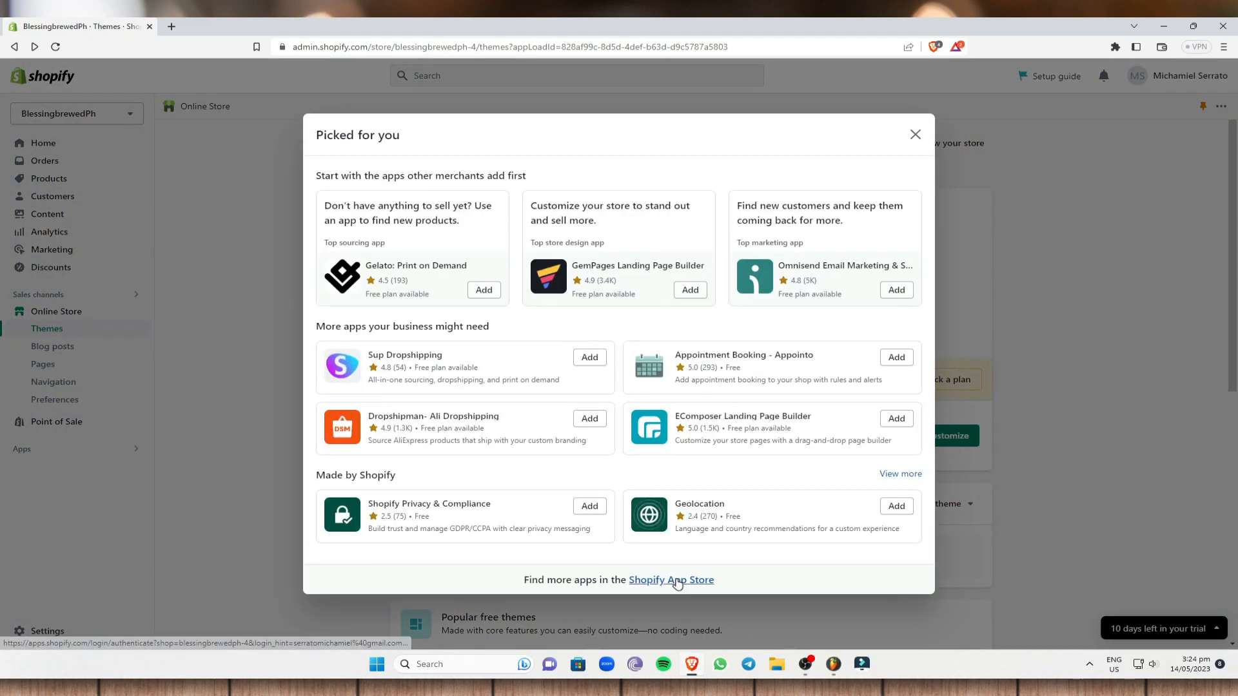
{"action": "left_click", "coordinate": [676, 582]}
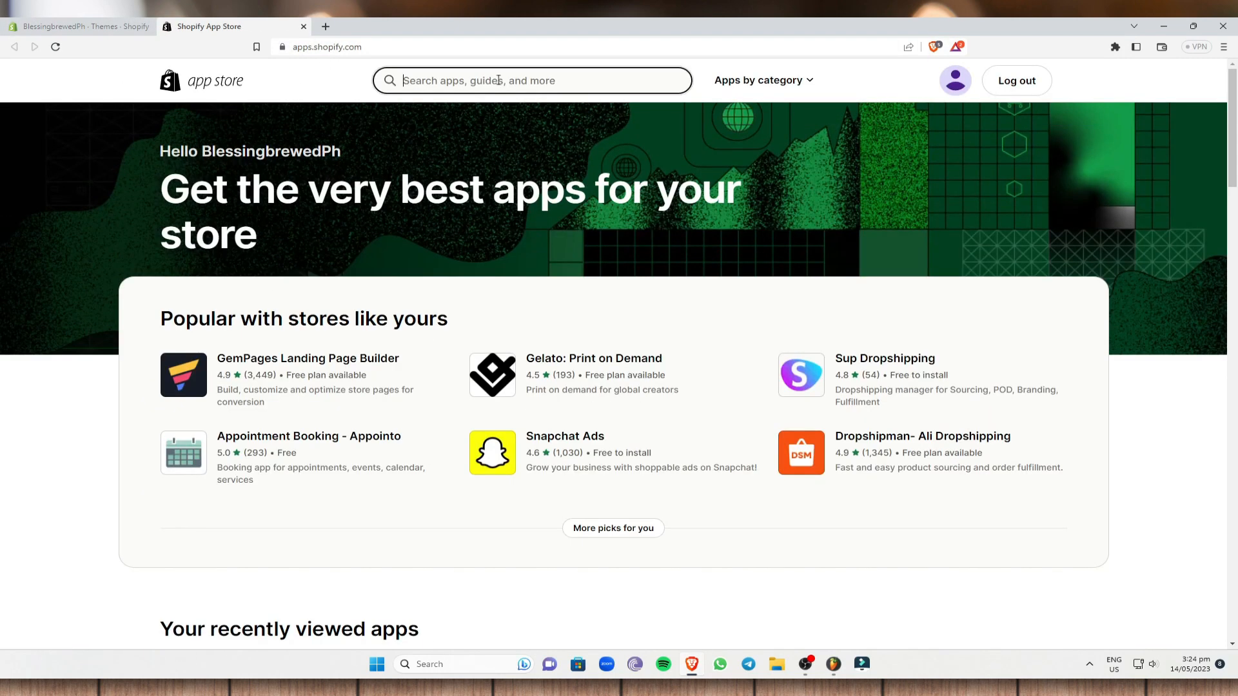
{"action": "left_click", "coordinate": [498, 80]}
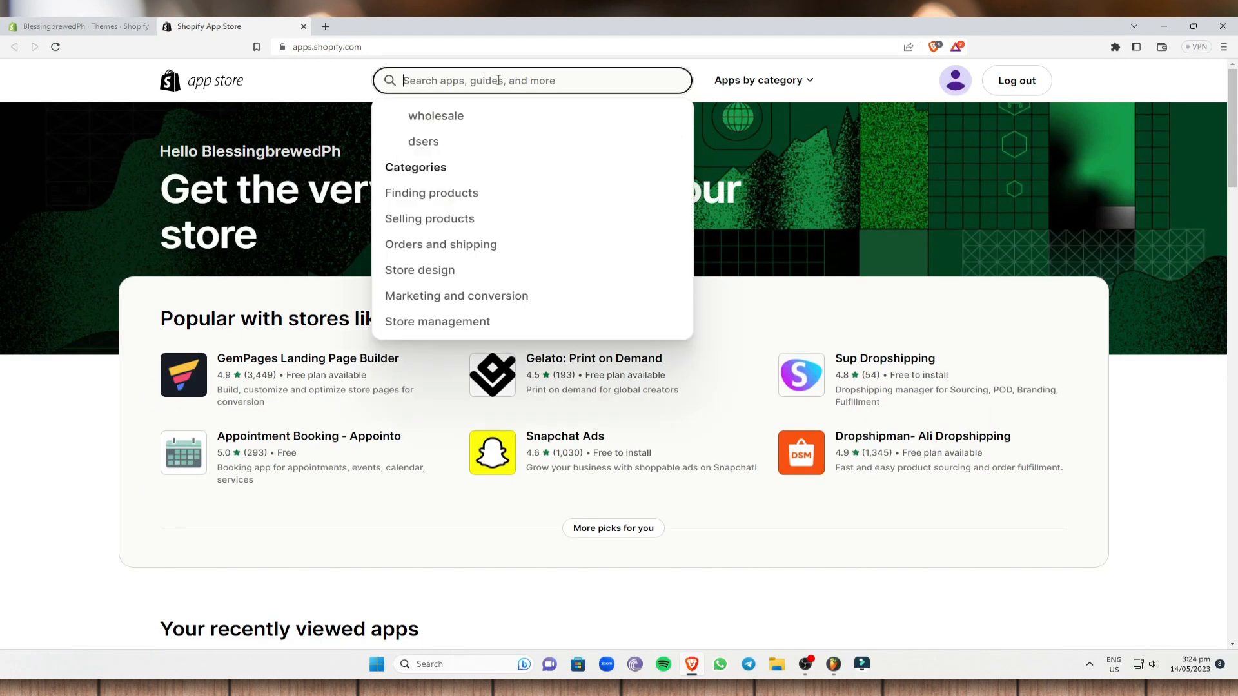
{"action": "type", "text": "wholesale"}
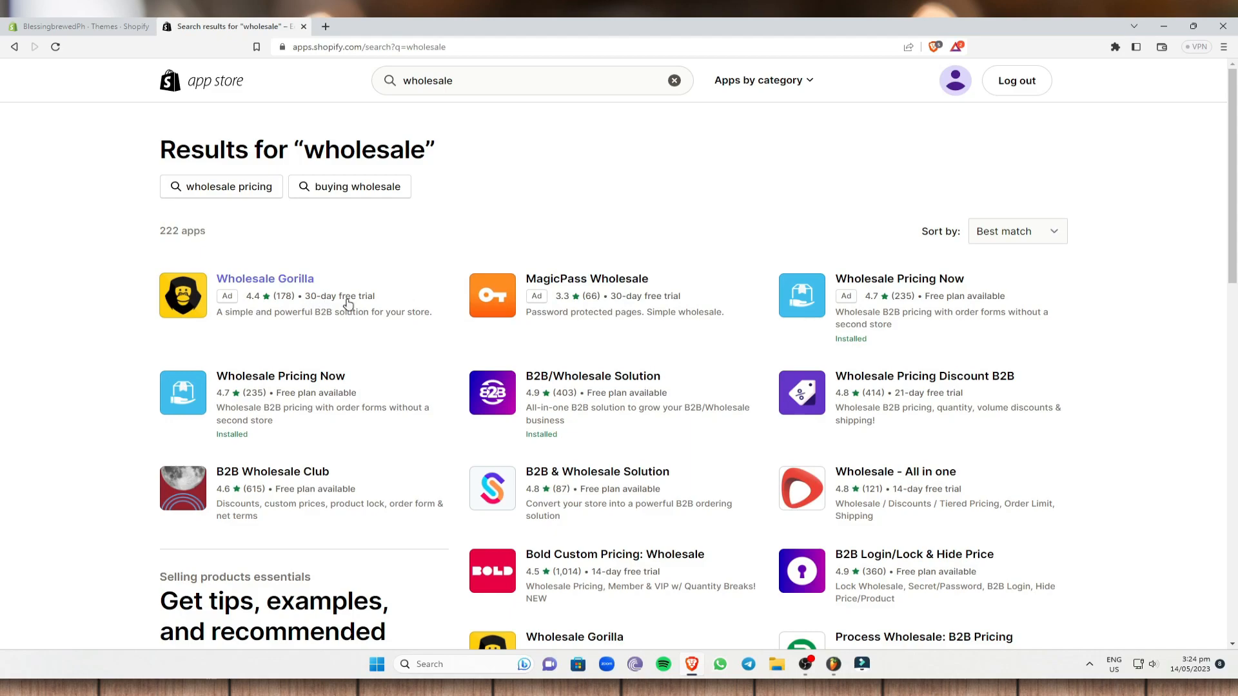
- View the B2B/Wholesale Solution listing, highlight its free-trial offer and return to the search results
{"action": "scroll", "coordinate": [598, 330], "scroll_direction": "down", "scroll_amount": 1}
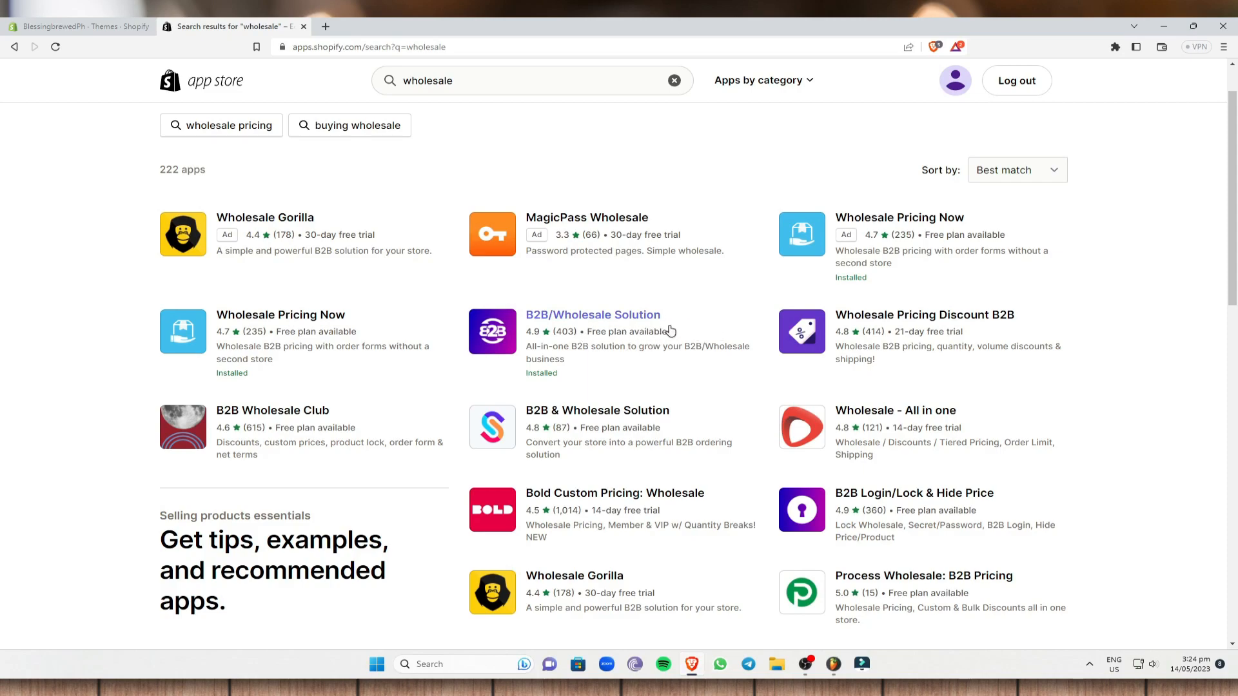
{"action": "left_click", "coordinate": [629, 319]}
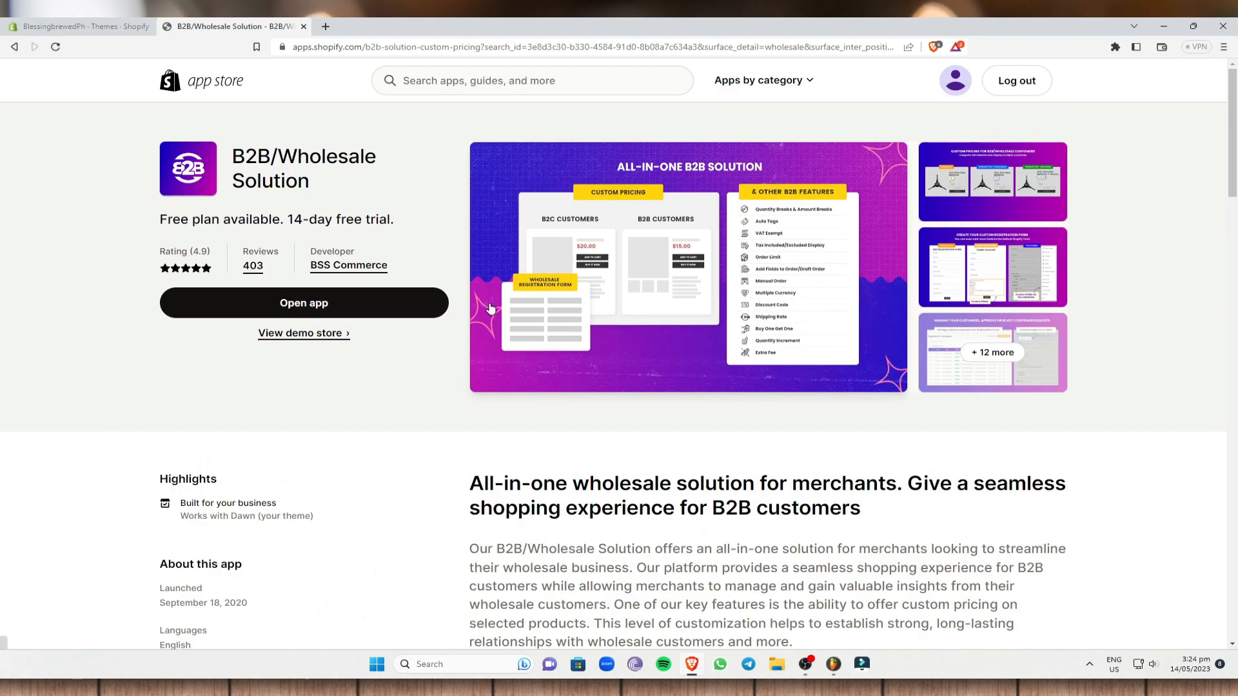
{"action": "left_click_drag", "start_coordinate": [288, 220], "coordinate": [420, 234]}
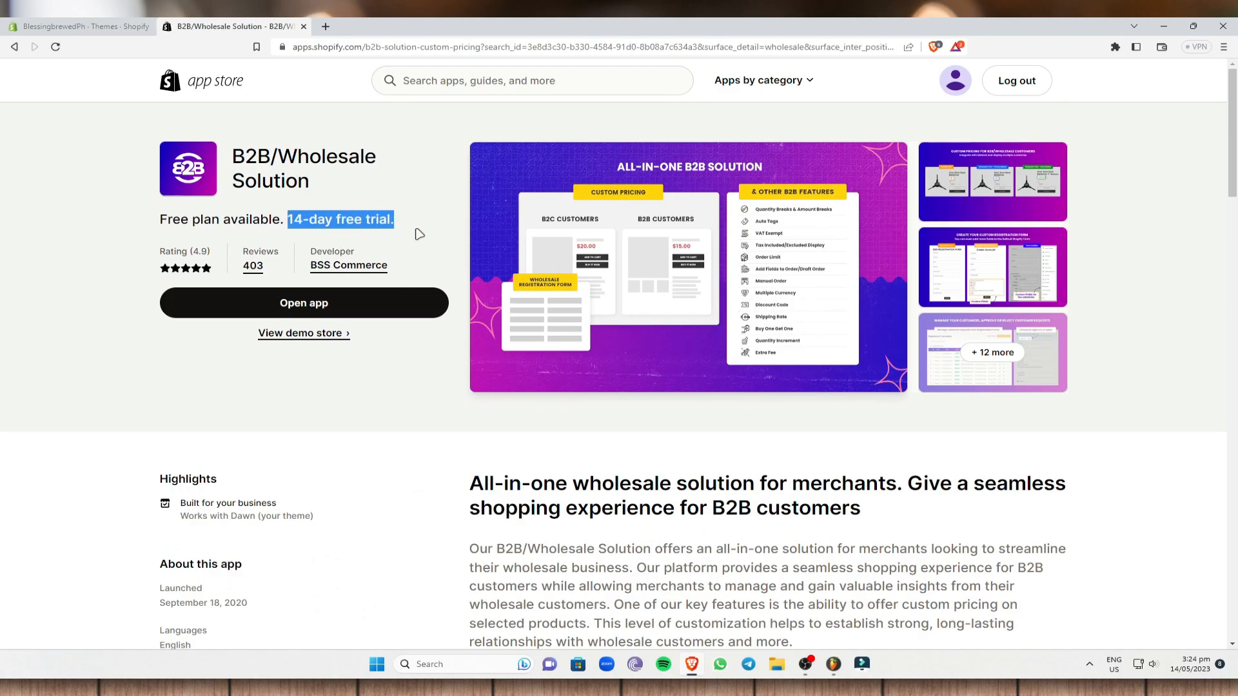
{"action": "left_click", "coordinate": [5, 47]}
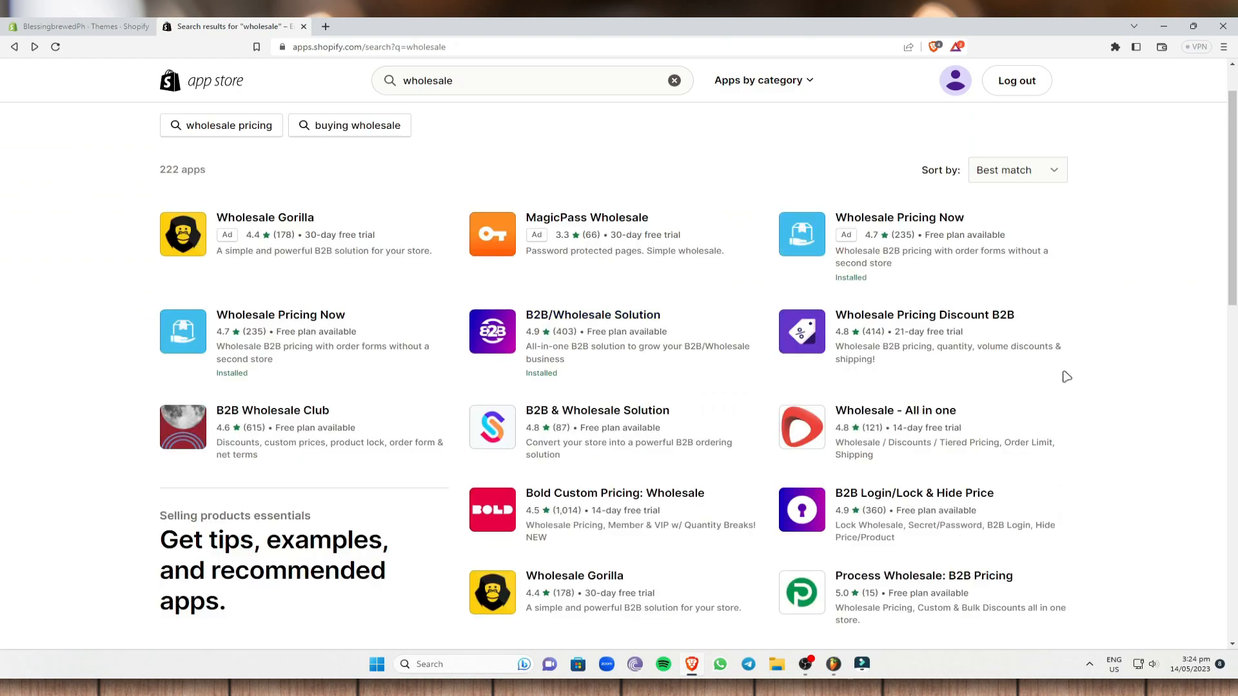
- Browse the first page of wholesale app results to its end and return to the start of the list
{"action": "scroll", "coordinate": [799, 312], "scroll_direction": "down", "scroll_amount": 6}
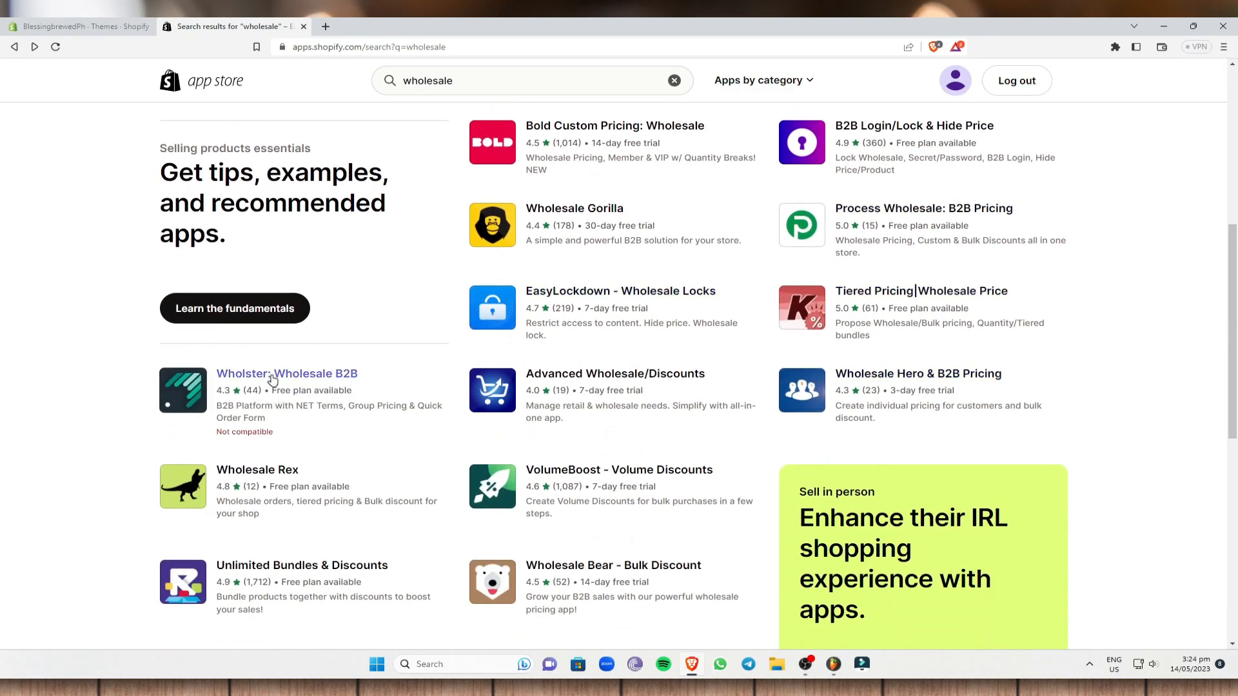
{"action": "scroll", "coordinate": [695, 439], "scroll_direction": "down", "scroll_amount": 3}
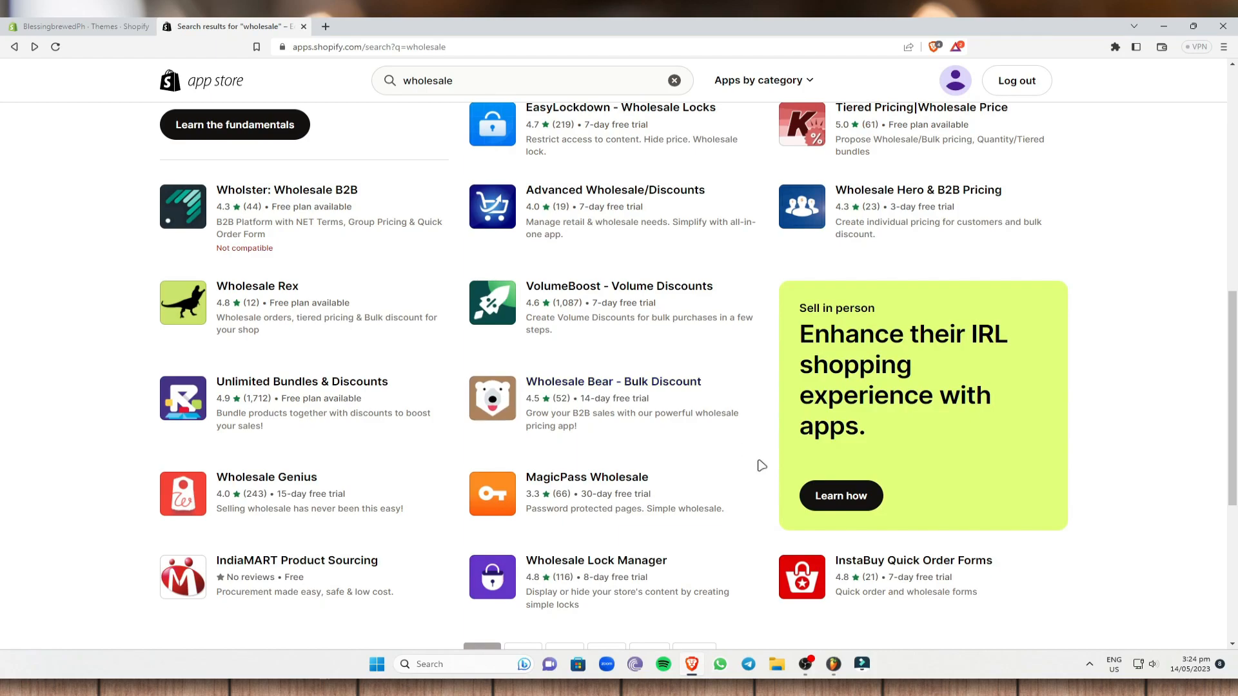
{"action": "scroll", "coordinate": [914, 524], "scroll_direction": "down", "scroll_amount": 2}
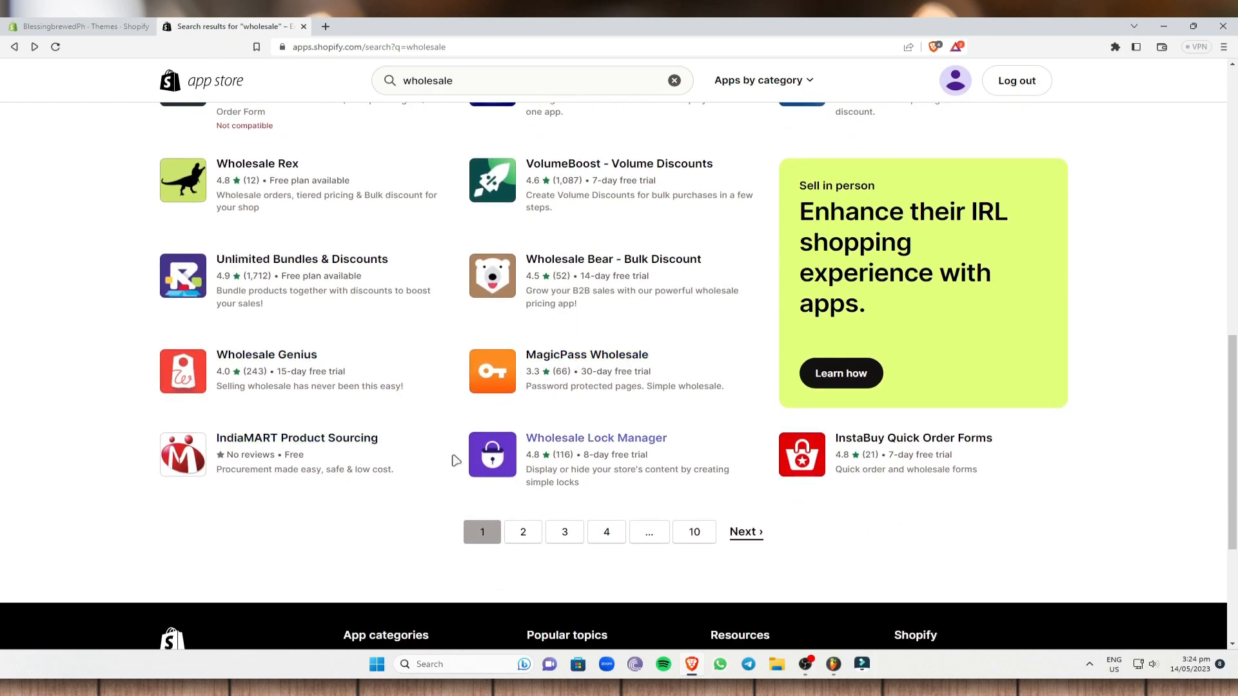
{"action": "scroll", "coordinate": [722, 362], "scroll_direction": "up", "scroll_amount": 2}
{"action": "scroll", "coordinate": [721, 362], "scroll_direction": "up", "scroll_amount": 8}
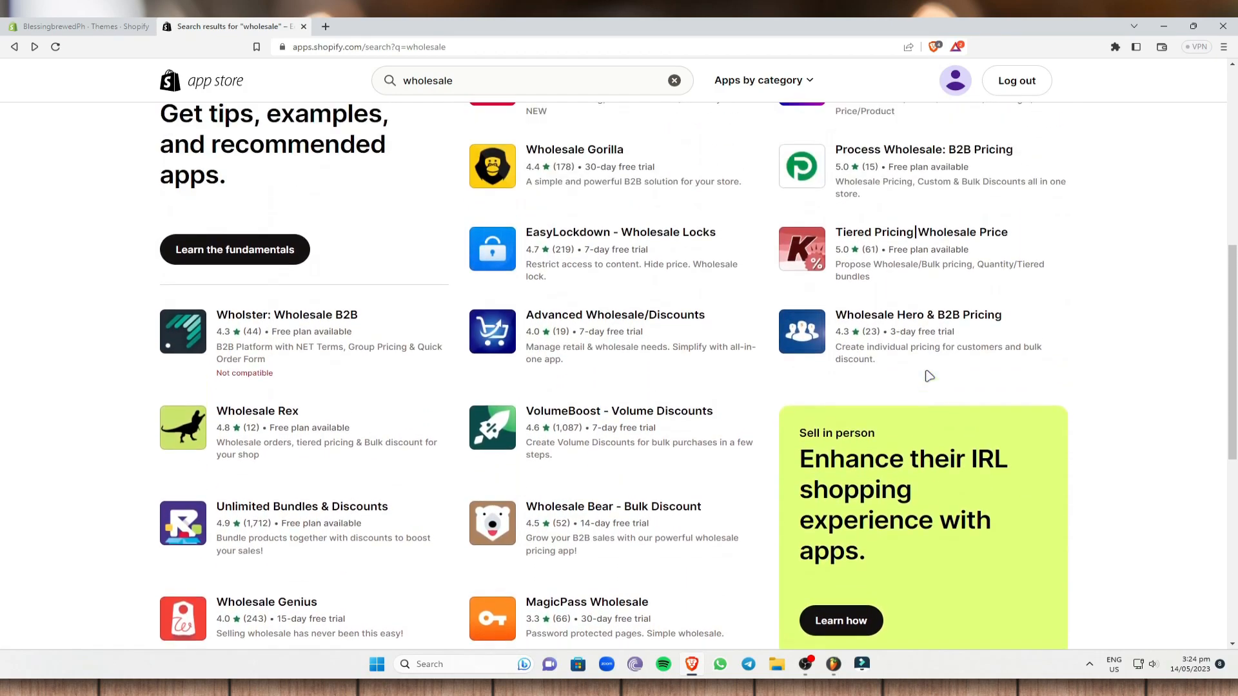
{"action": "scroll", "coordinate": [645, 207], "scroll_direction": "up", "scroll_amount": 2}
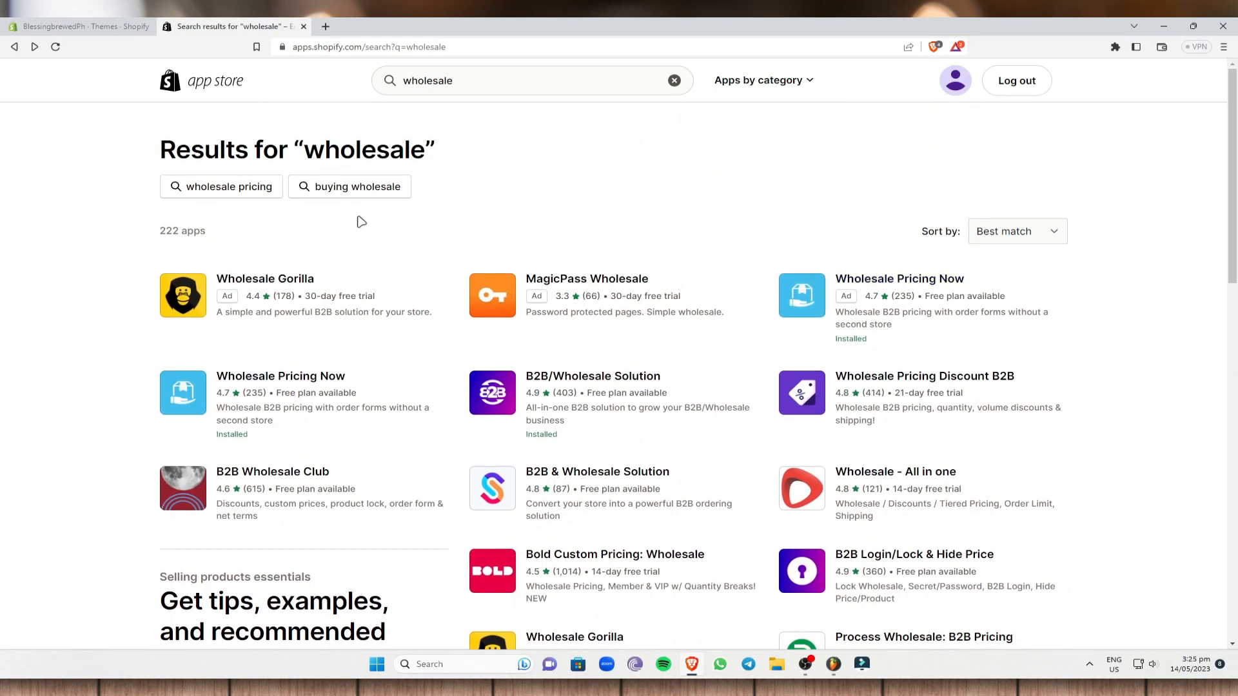
- Return to the store admin, dismiss the app recommendations and open the Dawn theme for customization
{"action": "left_click", "coordinate": [102, 23]}
{"action": "left_click", "coordinate": [915, 135]}
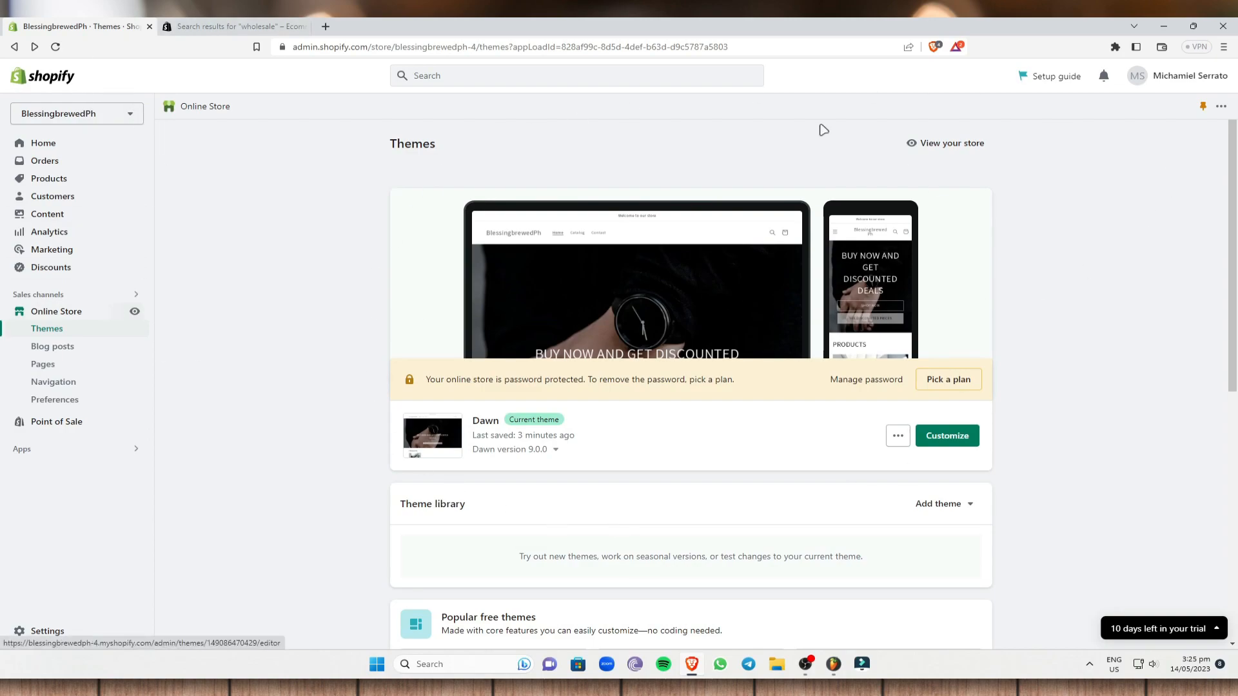
{"action": "left_click", "coordinate": [964, 437]}
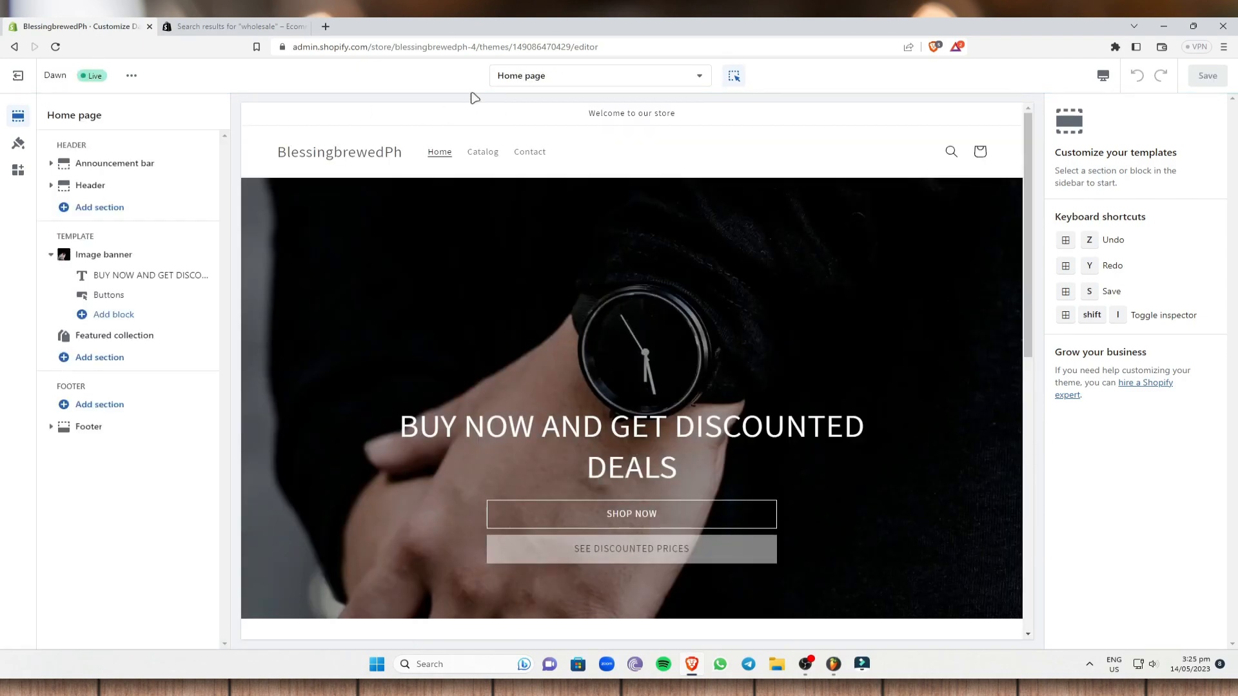
- Create a page template named "Wholesale Application" based on the contact template
{"action": "left_click", "coordinate": [638, 77]}
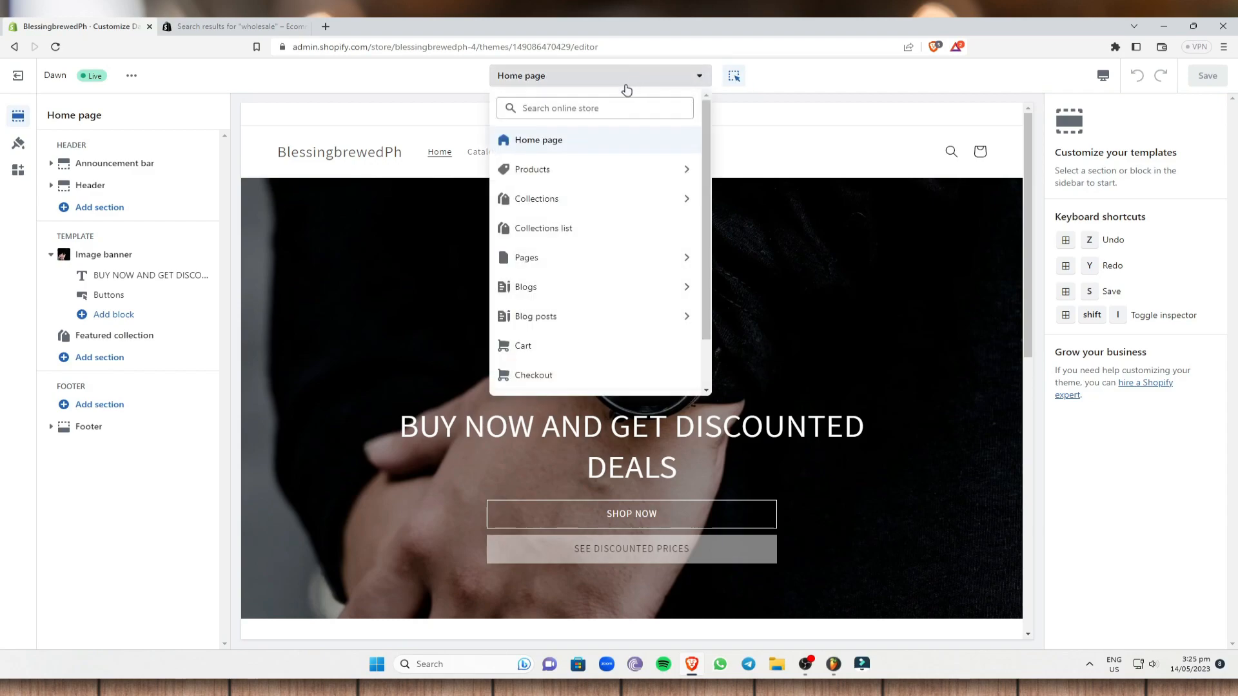
{"action": "left_click", "coordinate": [540, 259]}
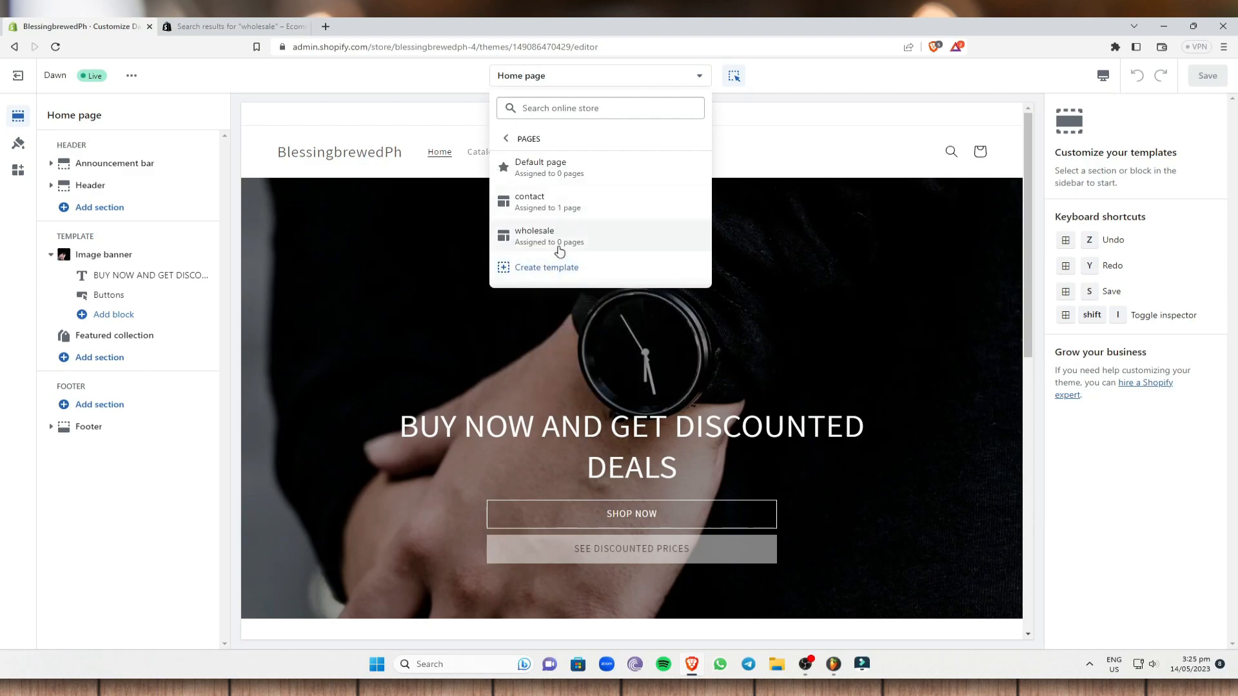
{"action": "left_click", "coordinate": [554, 276]}
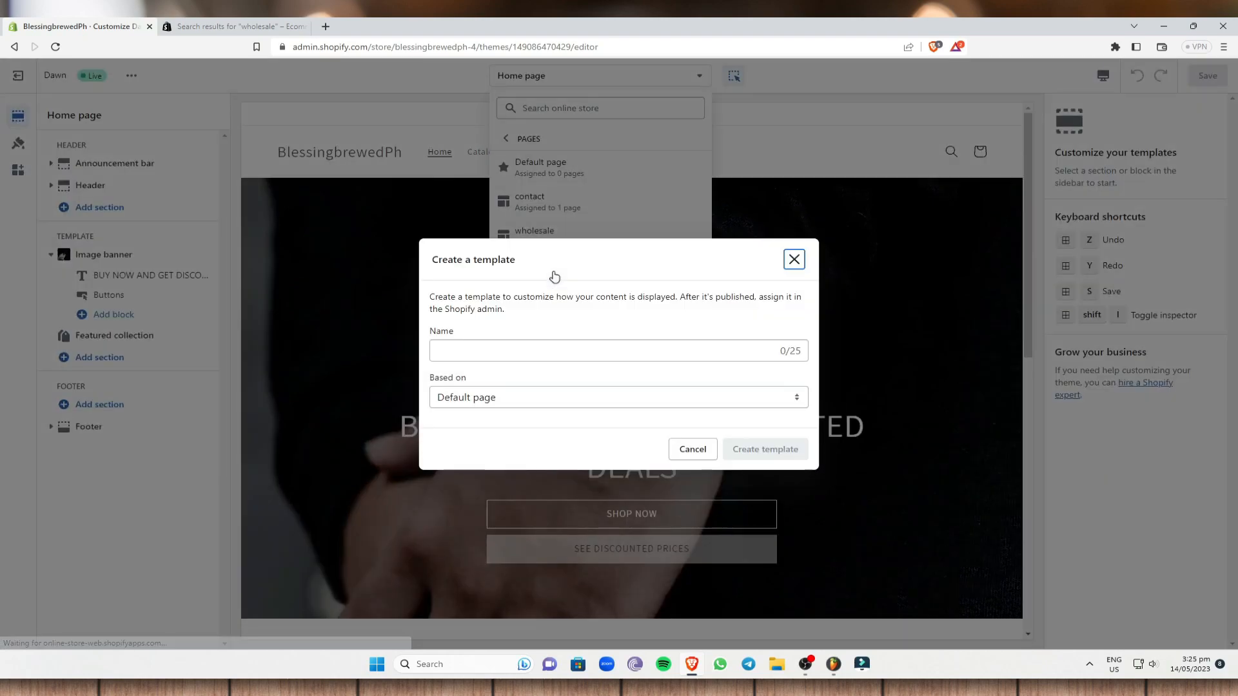
{"action": "left_click", "coordinate": [512, 357]}
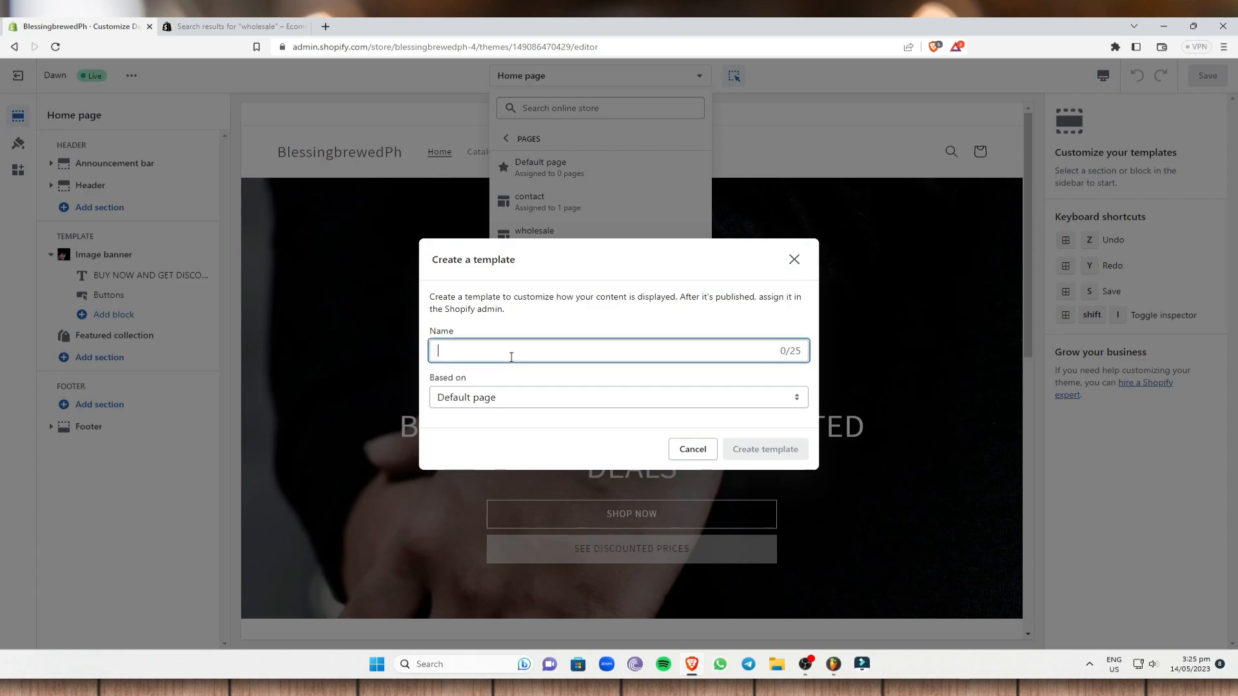
{"action": "type", "text": "Wholesale App"}
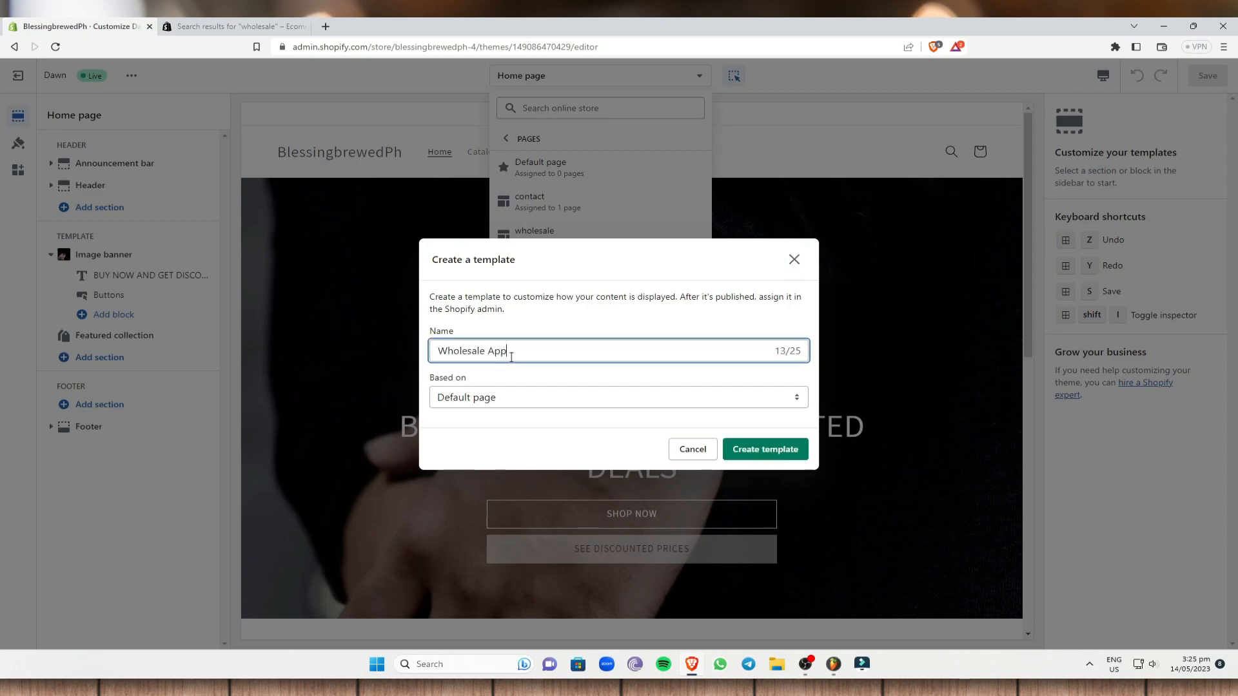
{"action": "type", "text": "lication"}
{"action": "left_click", "coordinate": [644, 403]}
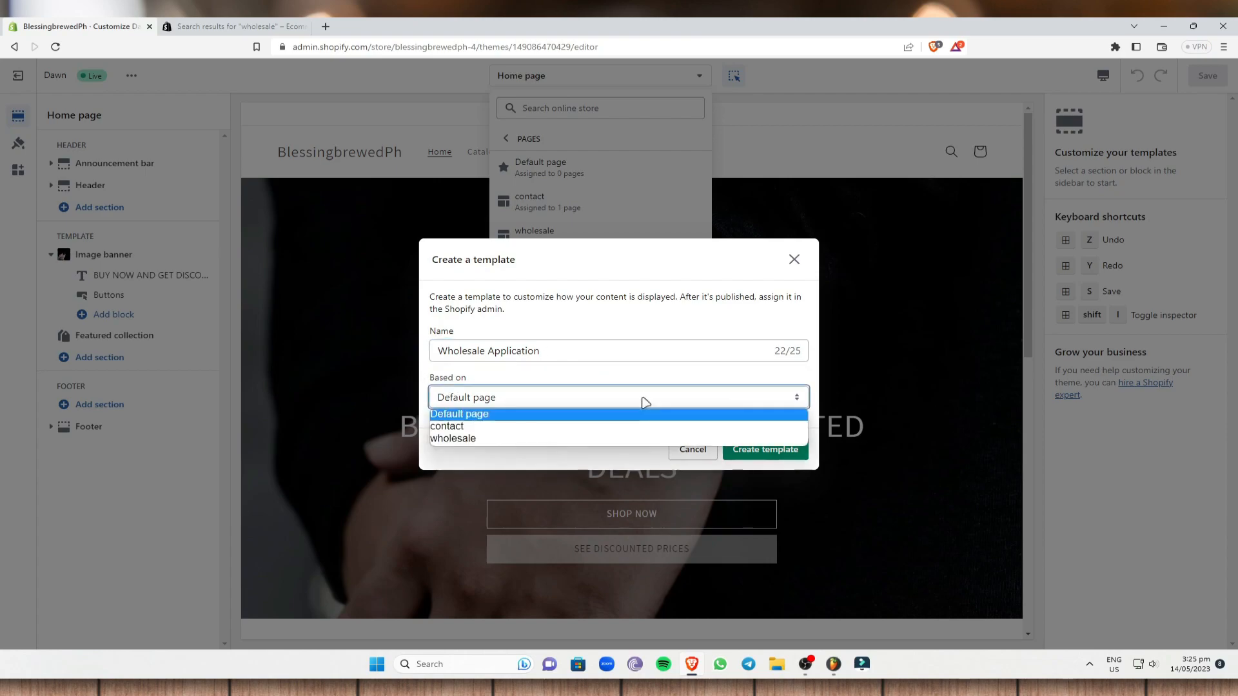
{"action": "left_click", "coordinate": [488, 429]}
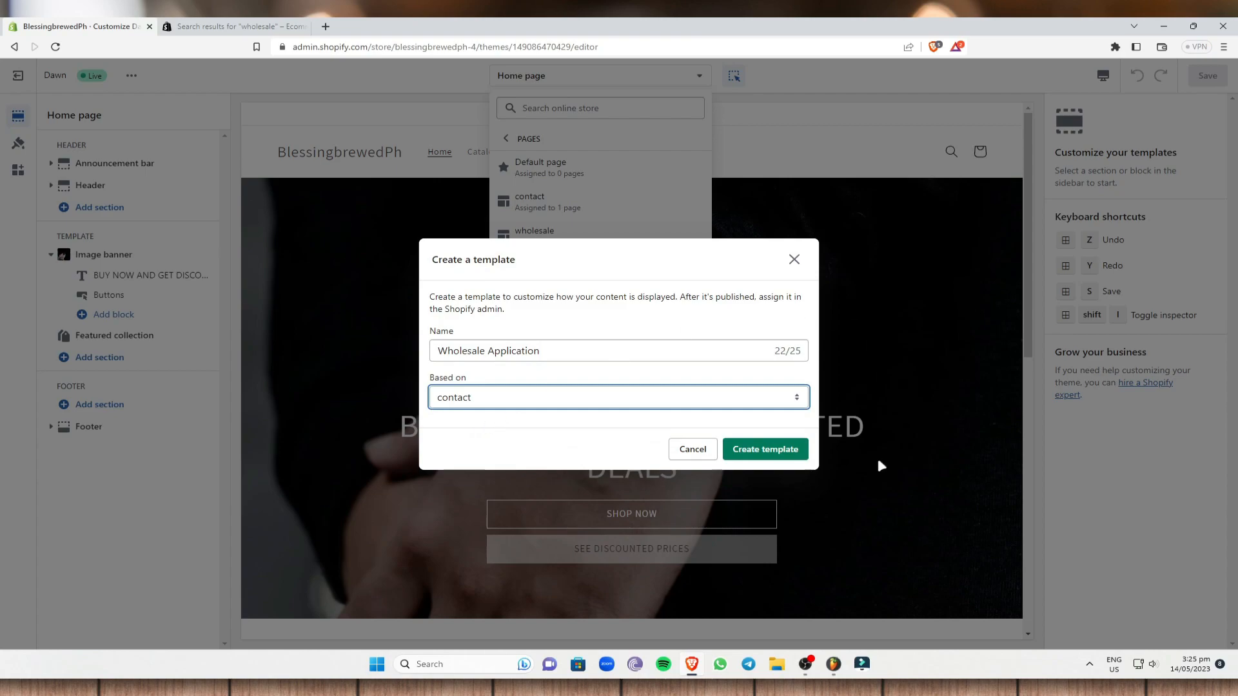
{"action": "left_click", "coordinate": [768, 450]}
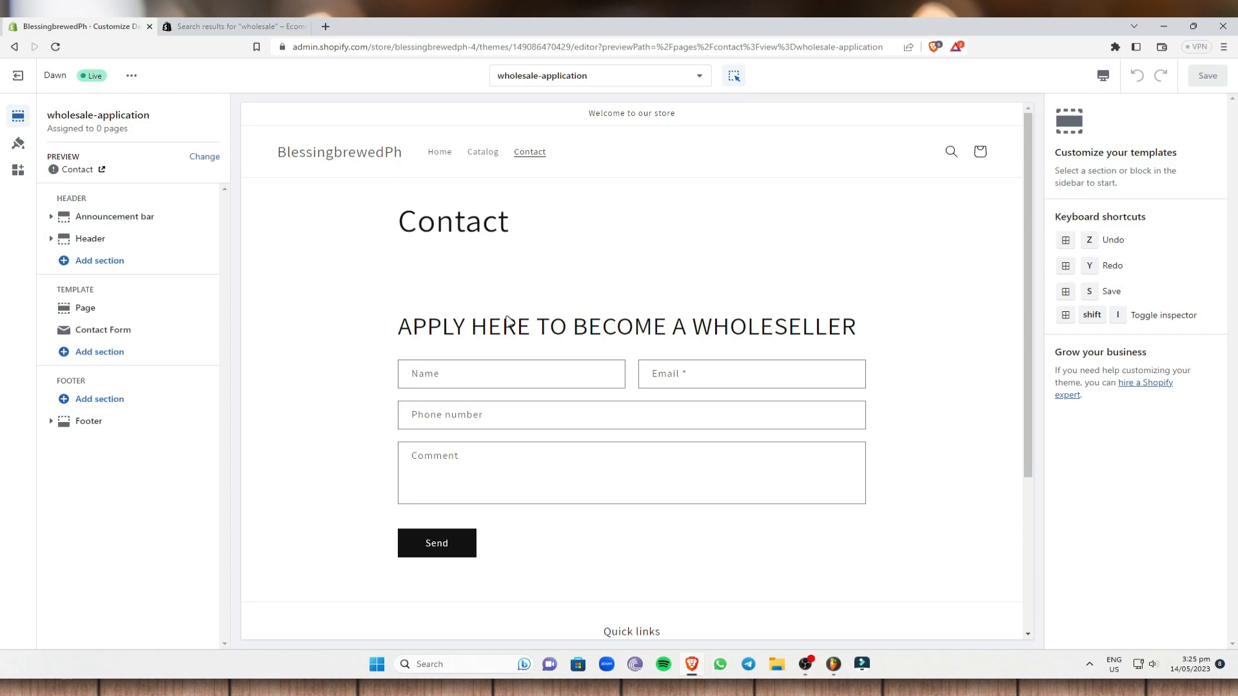
- Replace the contact form section's heading with "APPLY HERE TO BECOME A WHOLESELLER"
{"action": "left_click", "coordinate": [351, 387]}
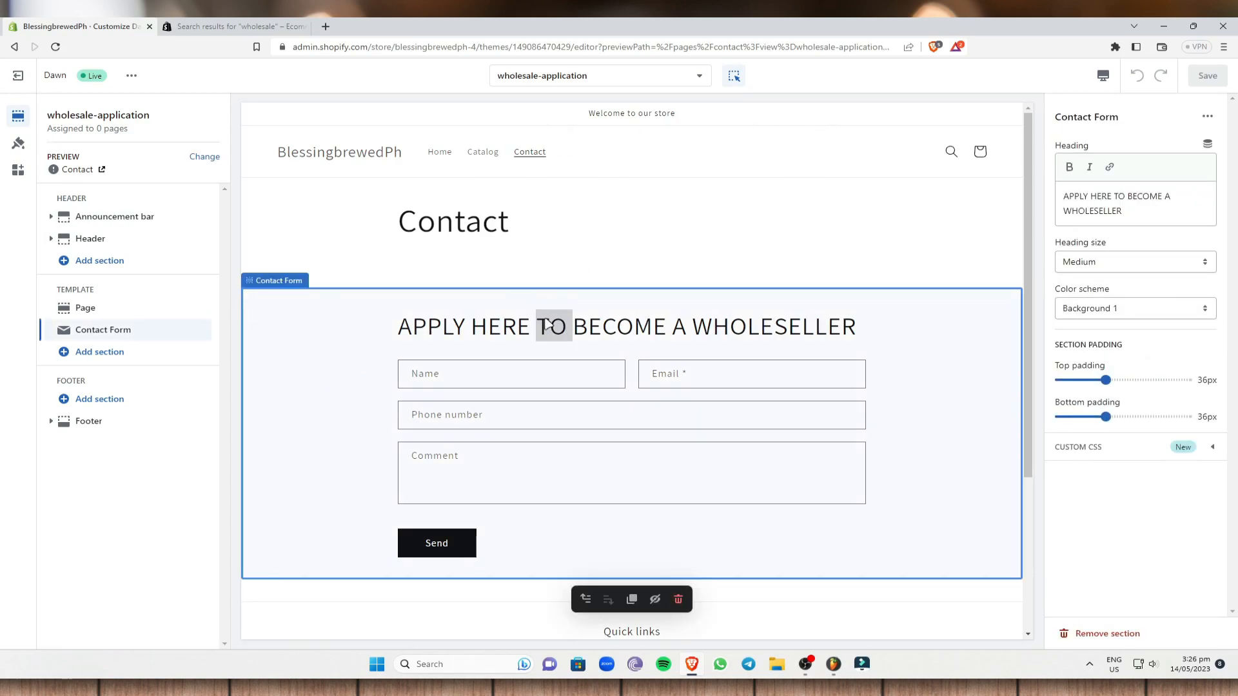
{"action": "left_click_drag", "start_coordinate": [1107, 223], "coordinate": [1056, 202]}
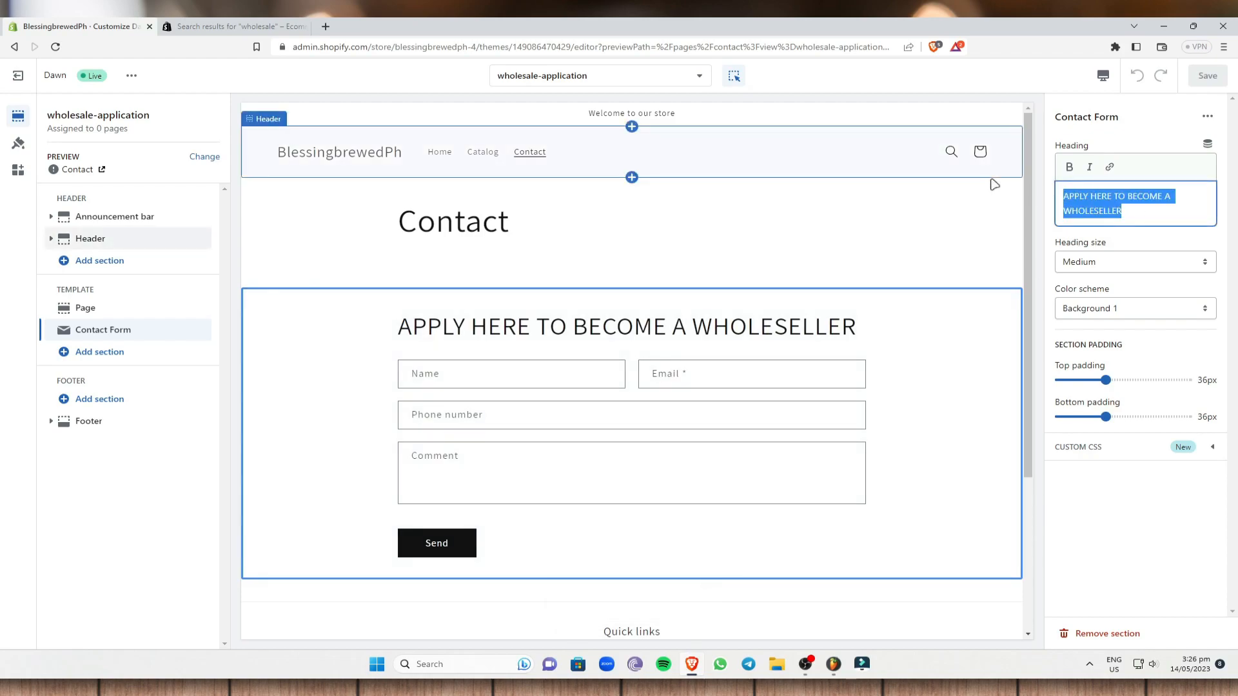
{"action": "key", "text": "BackSpace"}
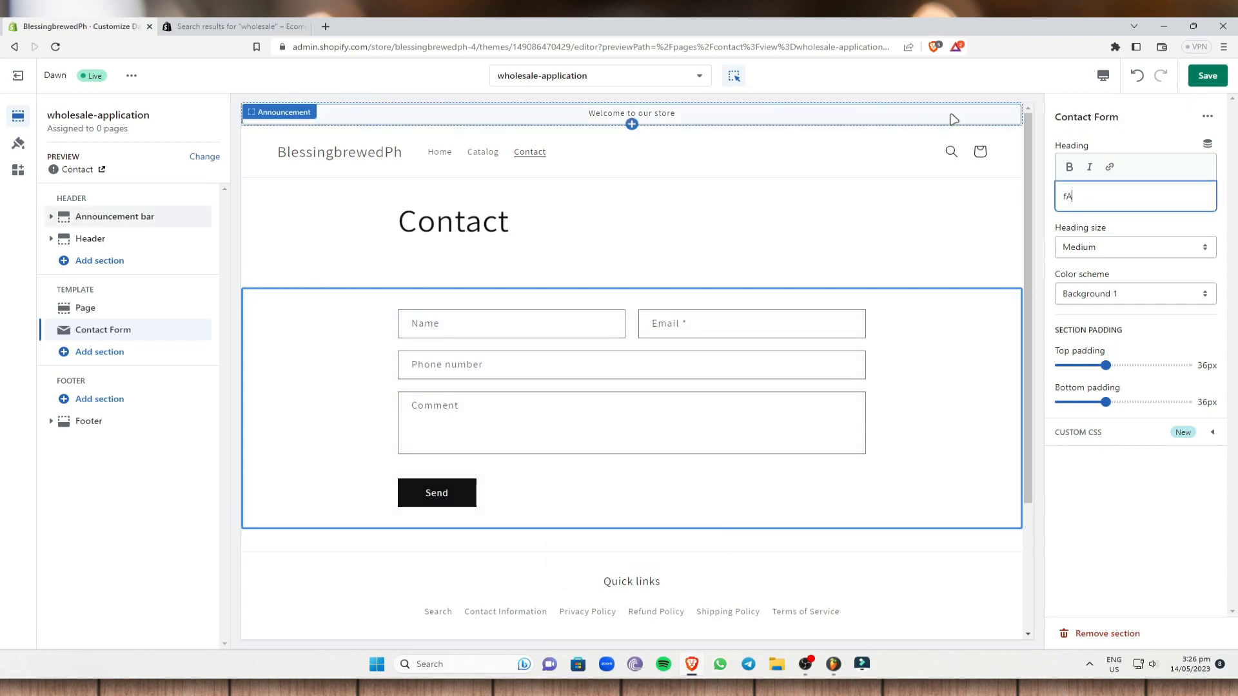
{"action": "key", "text": "BackSpace"}
{"action": "key", "text": "BackSpace"}
{"action": "type", "text": "APL"}
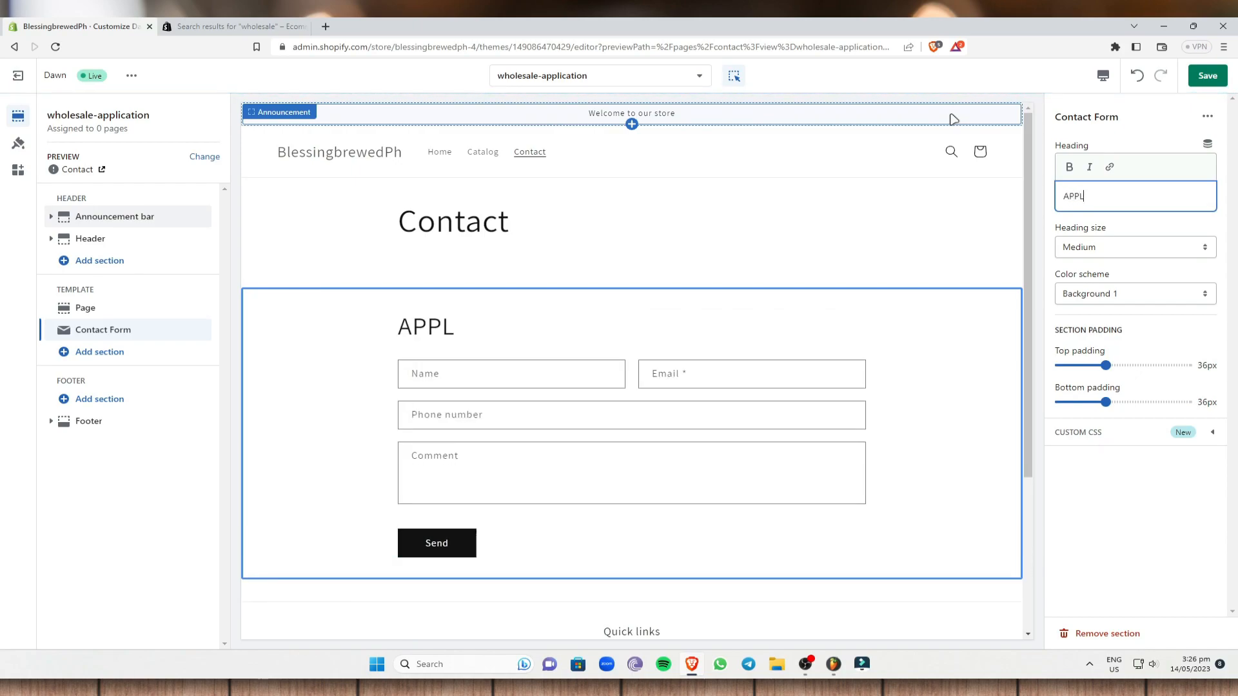
{"action": "type", "text": "Y HERE F"}
{"action": "key", "text": "BackSpace"}
{"action": "type", "text": "TO BECOME A WHOLESELLER"}
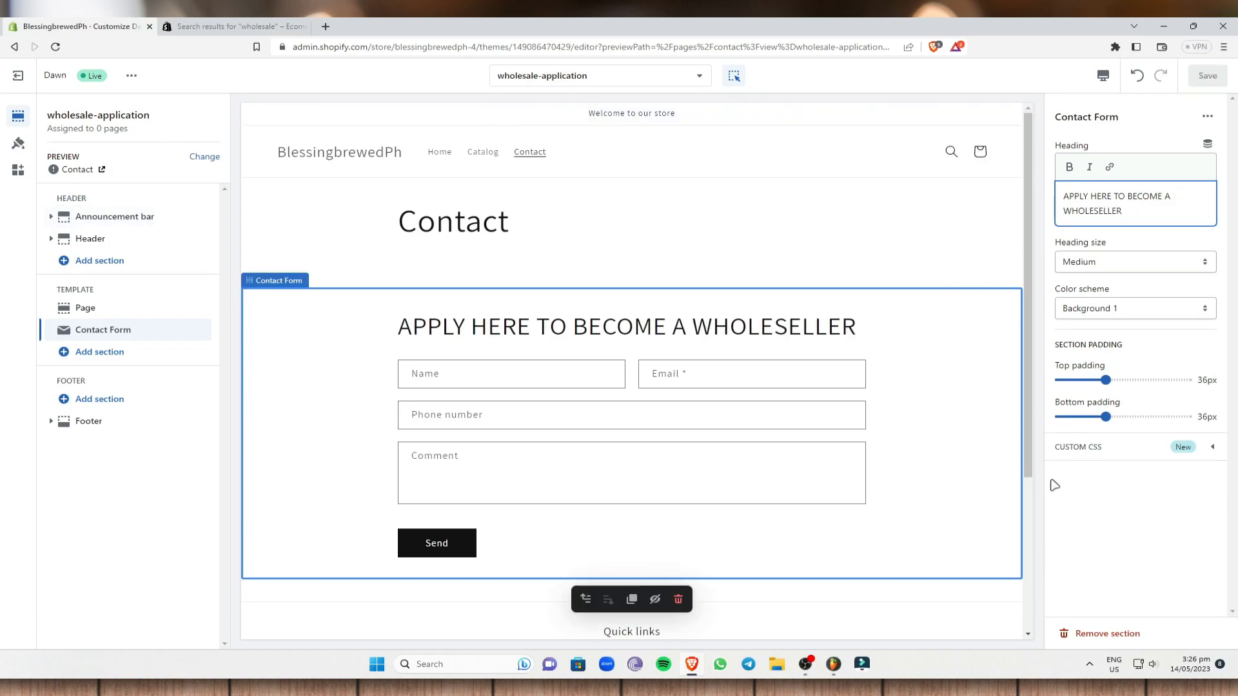
- Look through the footer section's settings and return to the contact form section
{"action": "left_click", "coordinate": [831, 603]}
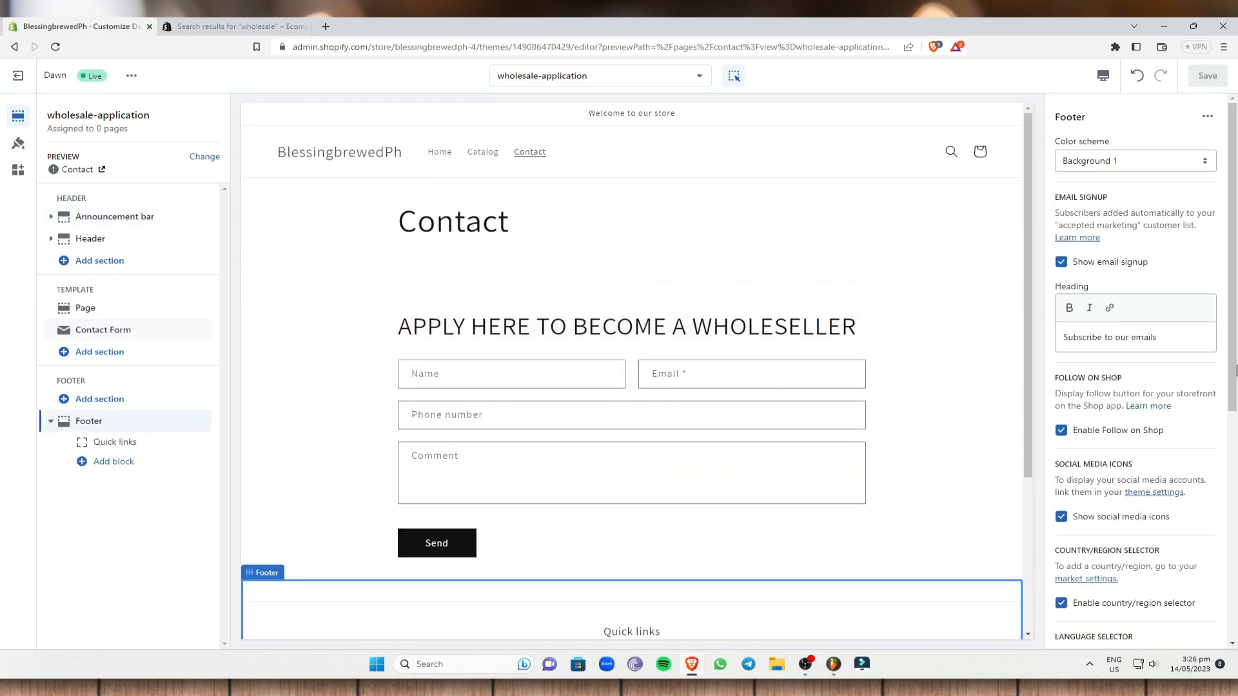
{"action": "scroll", "coordinate": [1063, 450], "scroll_direction": "down", "scroll_amount": 3}
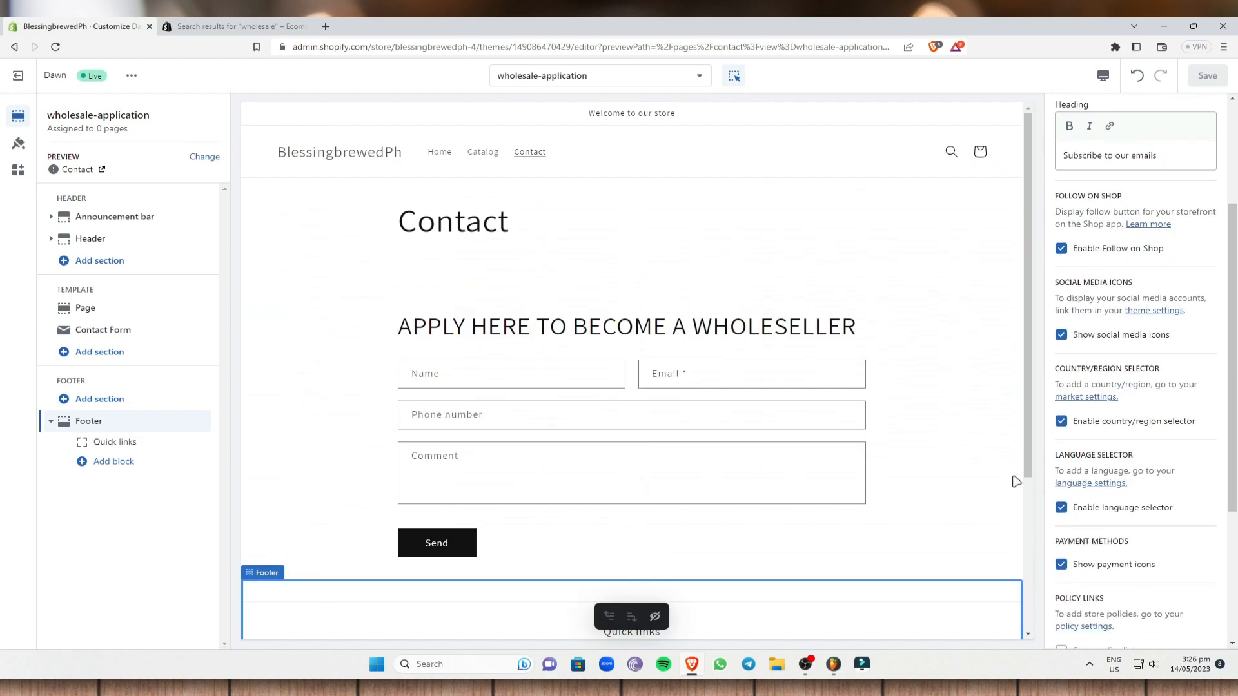
{"action": "left_click", "coordinate": [942, 201]}
{"action": "left_click", "coordinate": [1011, 353]}
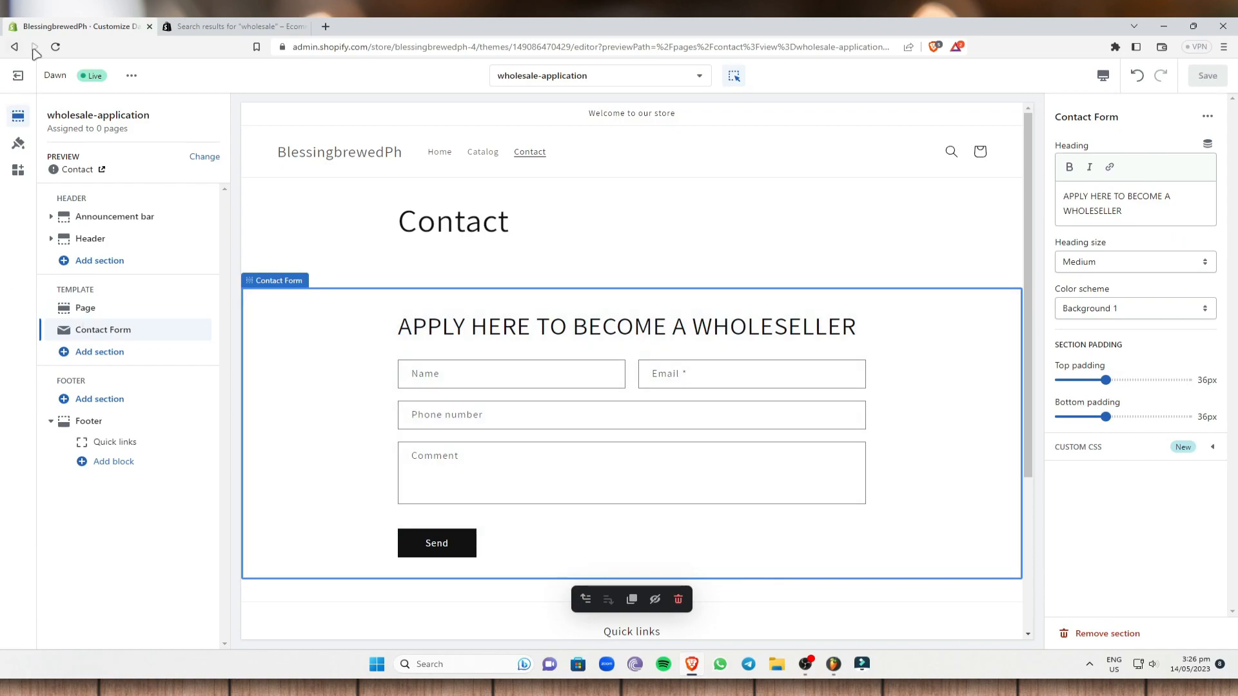
- Leave the theme editor and view the application form on the live store's Contact page
{"action": "left_click", "coordinate": [23, 78]}
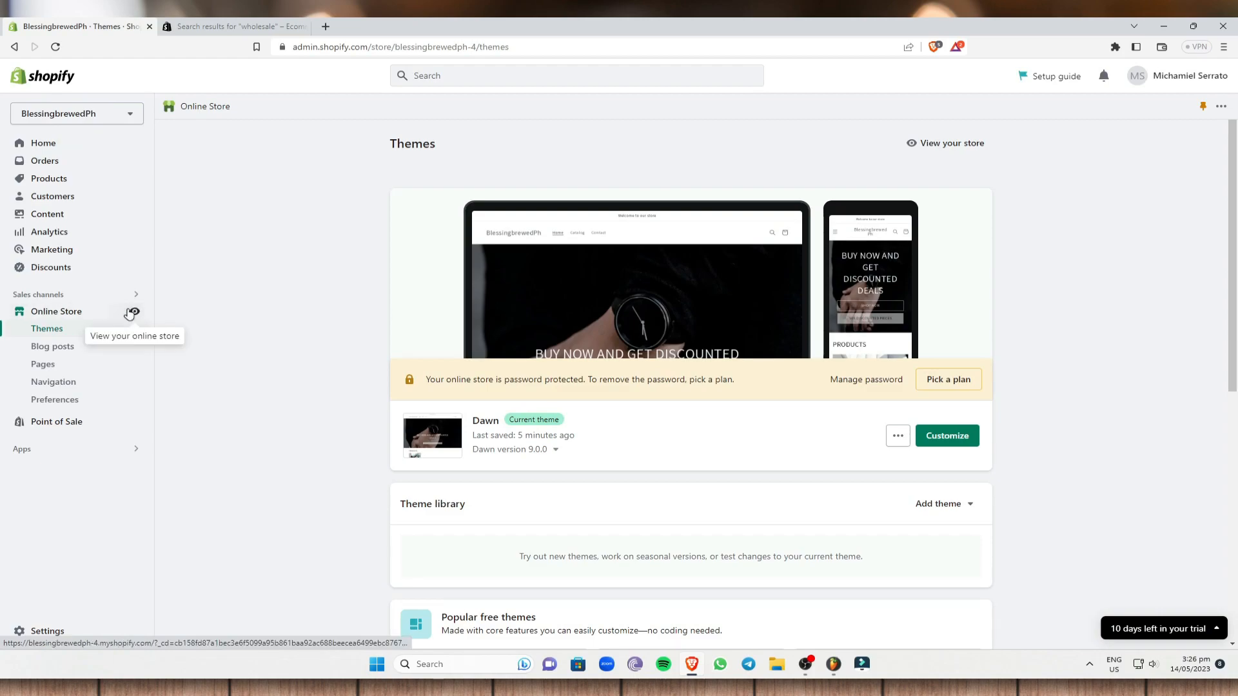
{"action": "left_click", "coordinate": [136, 312]}
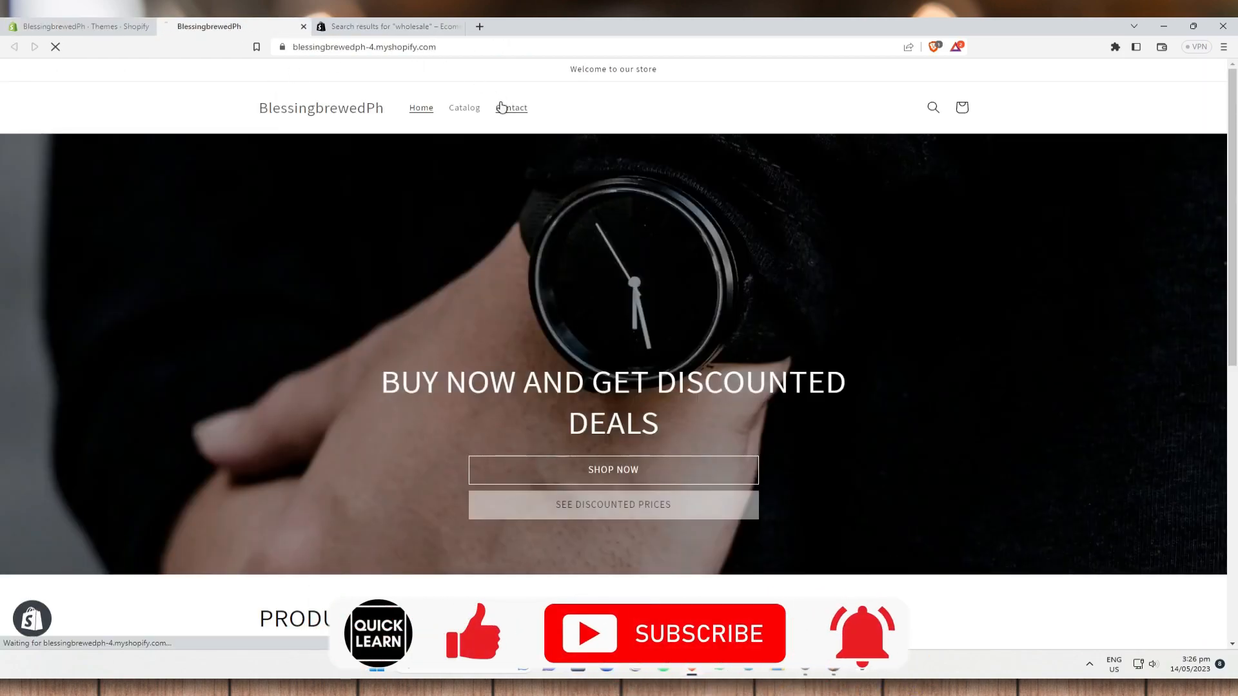
{"action": "left_click", "coordinate": [506, 108]}
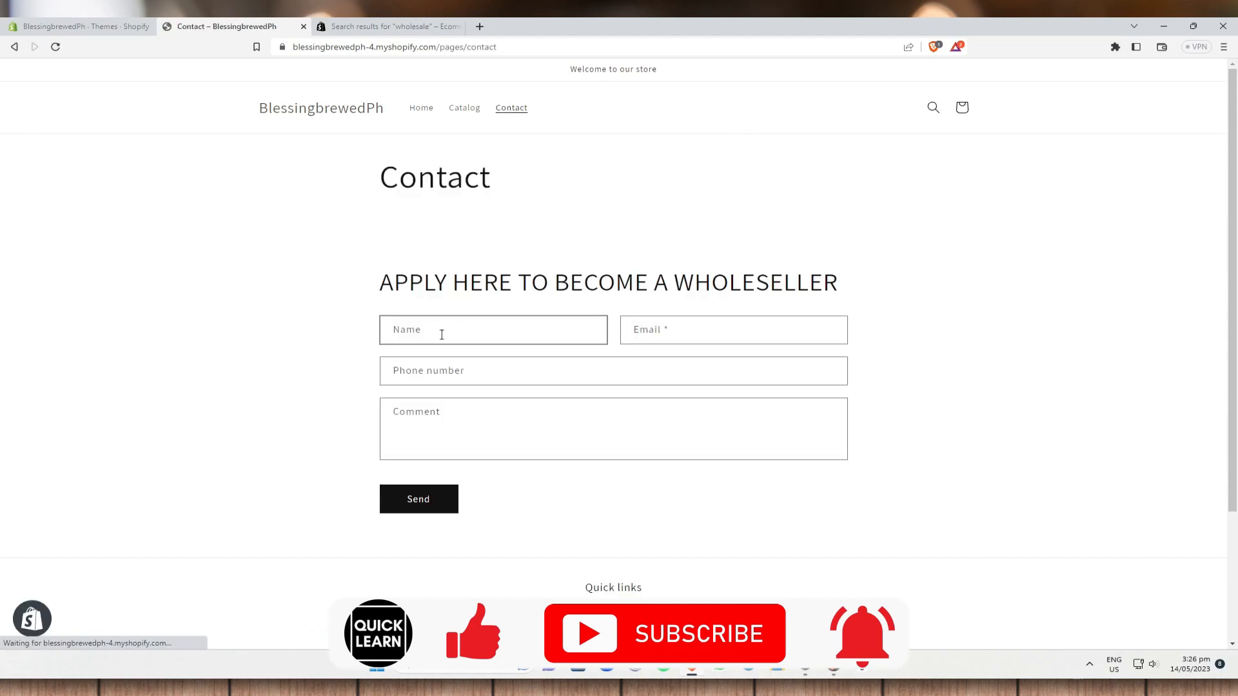
{"action": "left_click", "coordinate": [482, 339]}
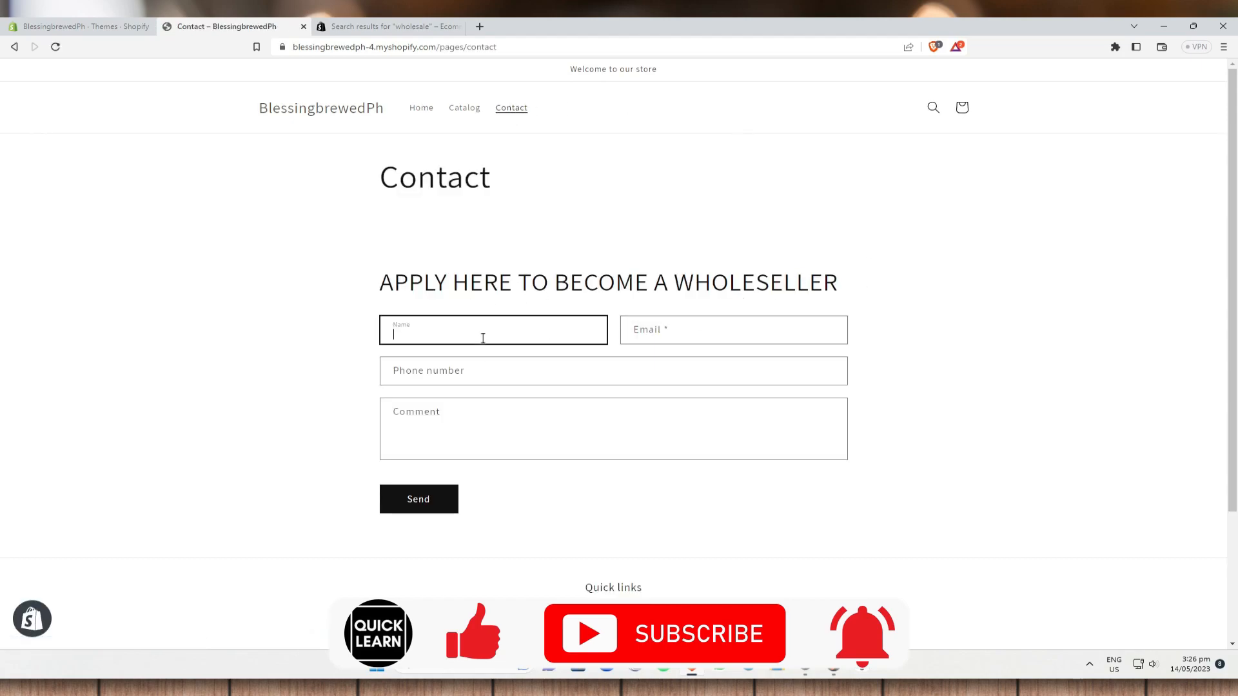
- Return to the store admin, open the wholesale customer's record from the customer list and create an order for that customer
{"action": "left_click", "coordinate": [80, 24]}
{"action": "left_click", "coordinate": [76, 198]}
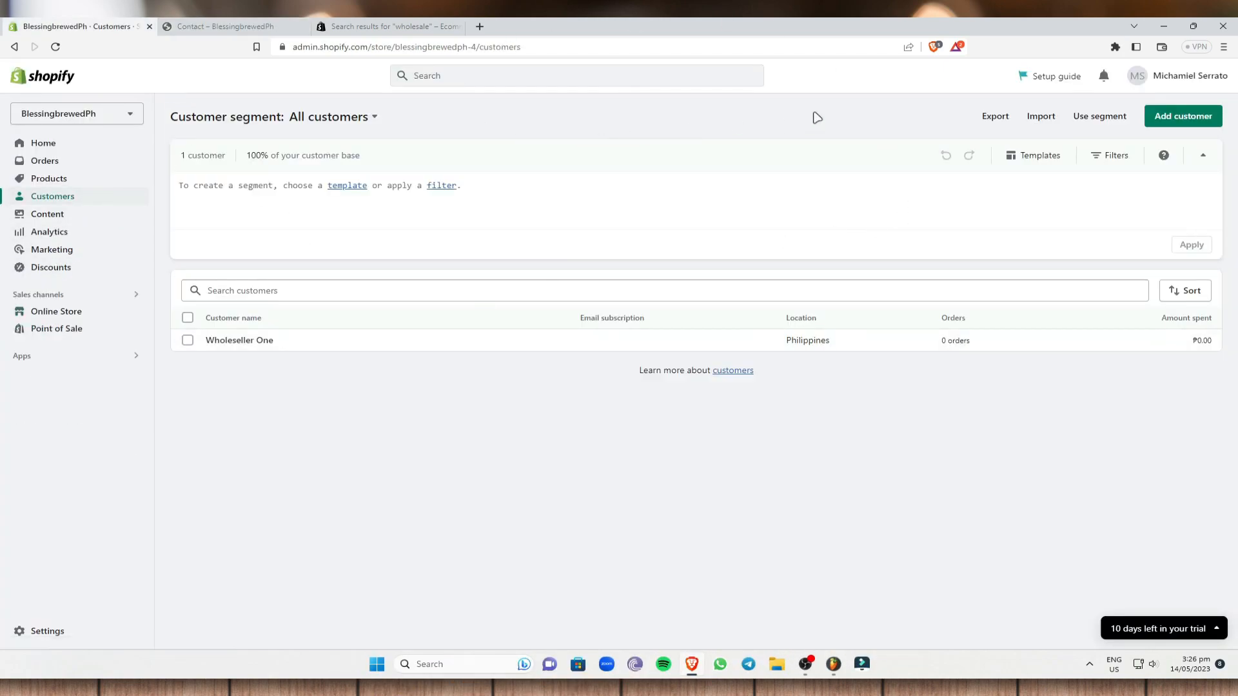
{"action": "left_click", "coordinate": [1182, 117]}
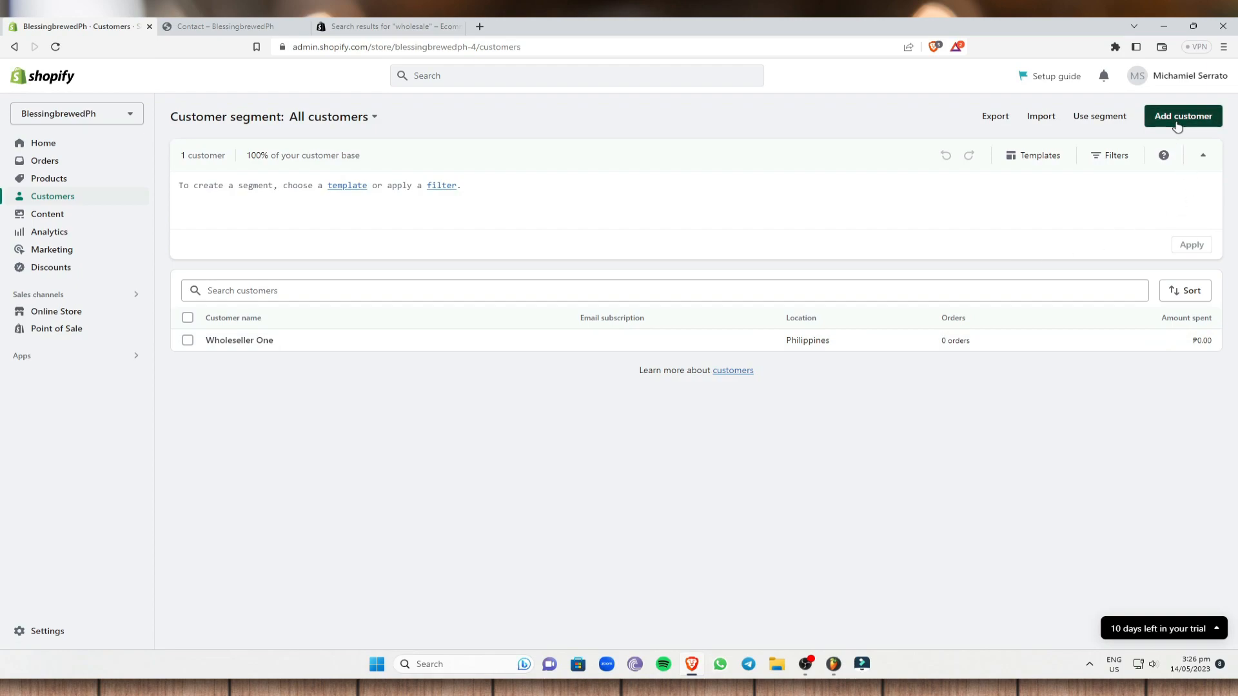
{"action": "left_click", "coordinate": [14, 46]}
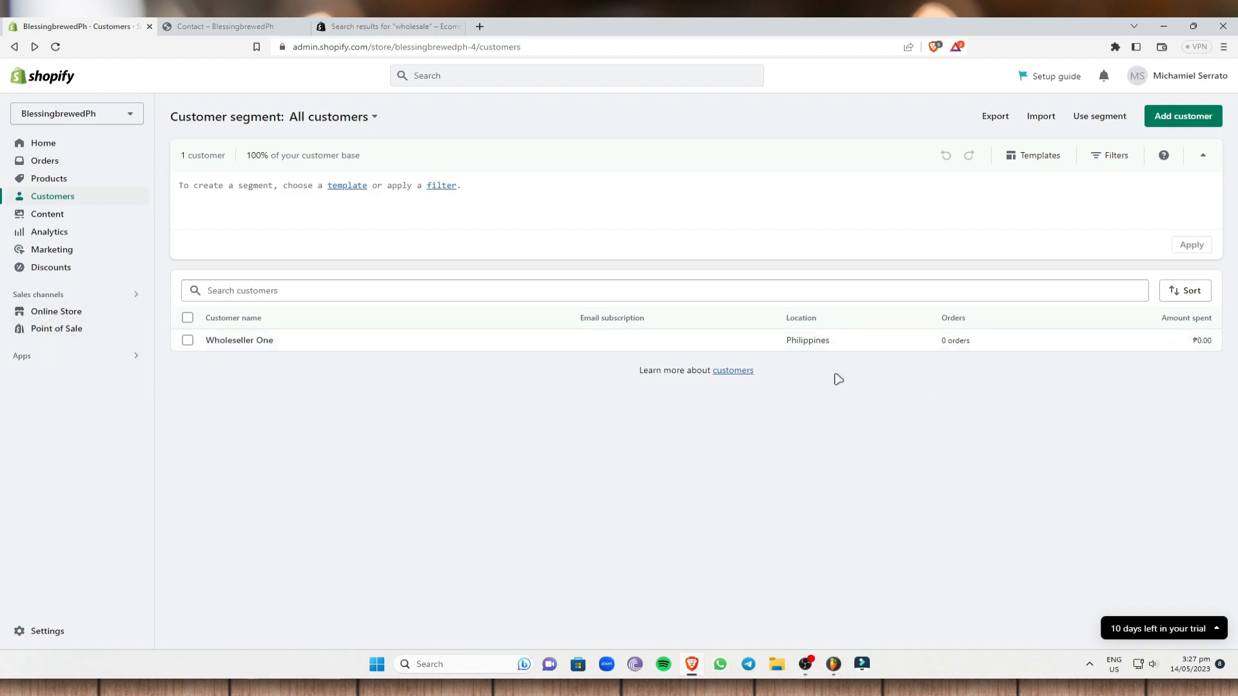
{"action": "left_click", "coordinate": [332, 346]}
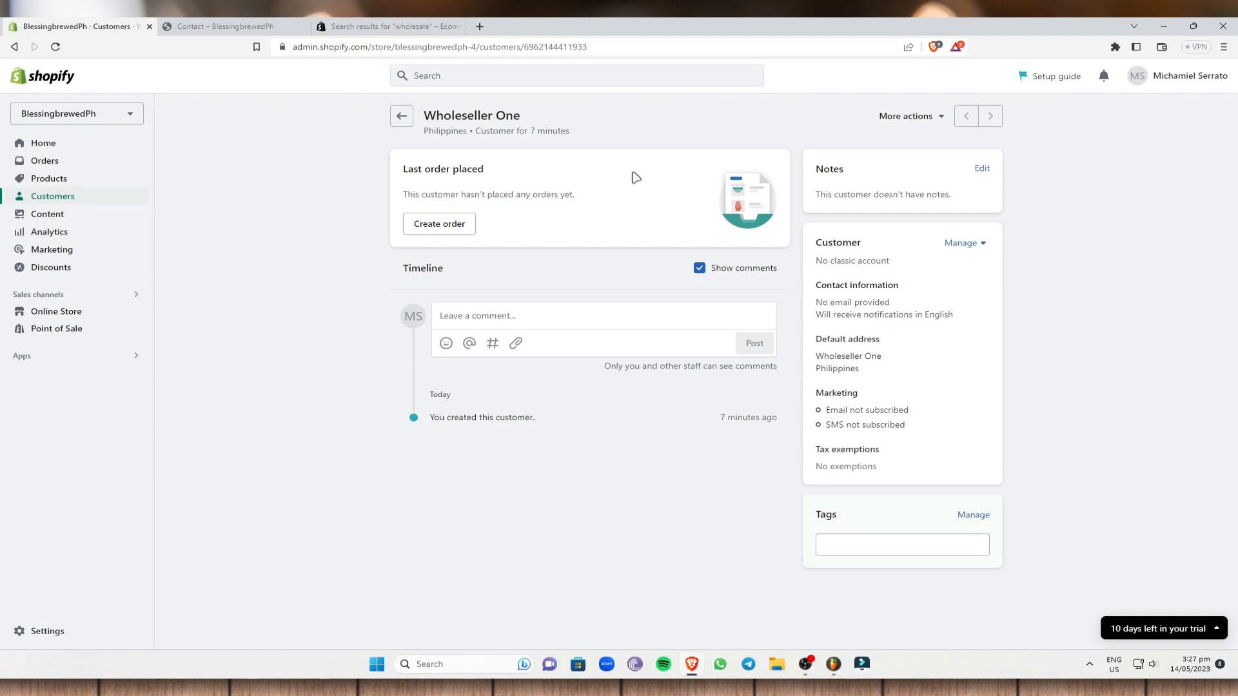
{"action": "left_click", "coordinate": [452, 225]}
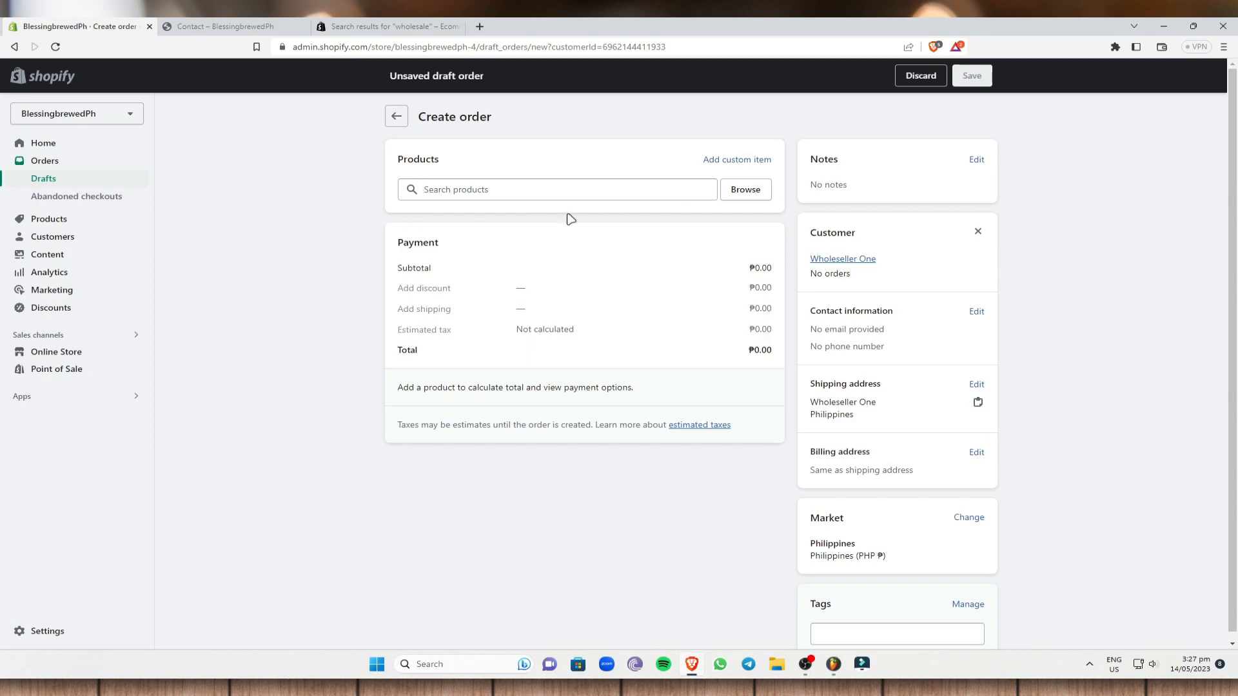
{"action": "left_click", "coordinate": [742, 159]}
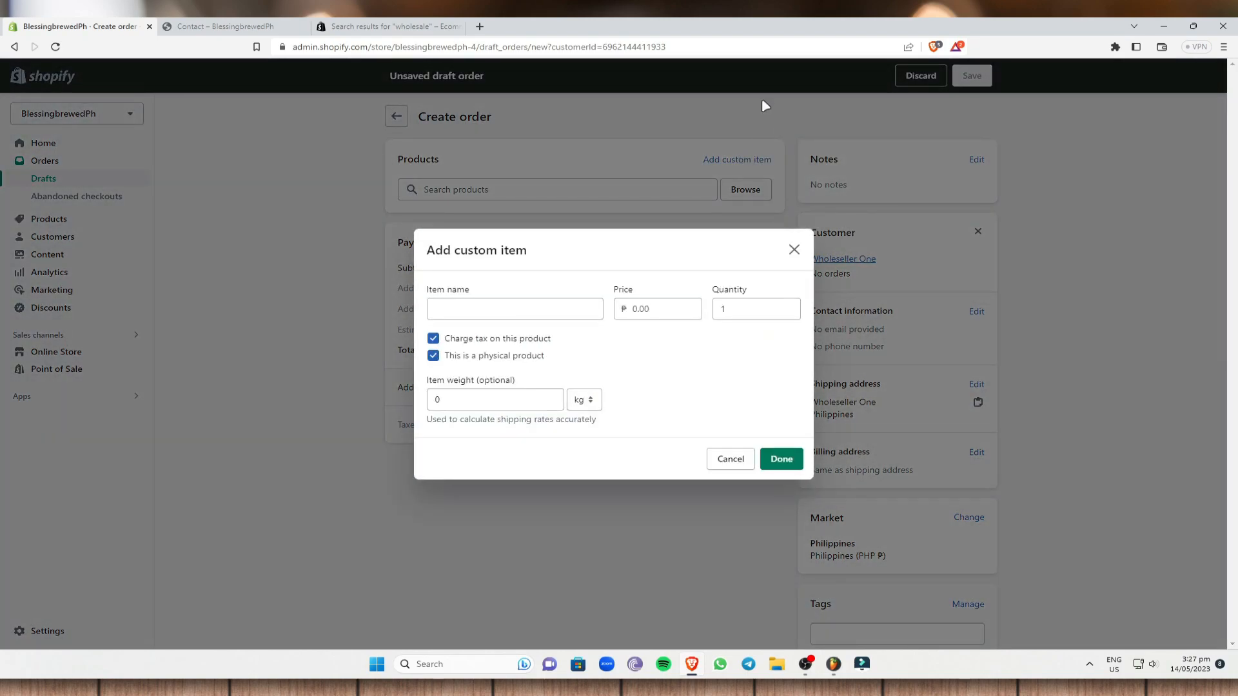
{"action": "left_click", "coordinate": [793, 249]}
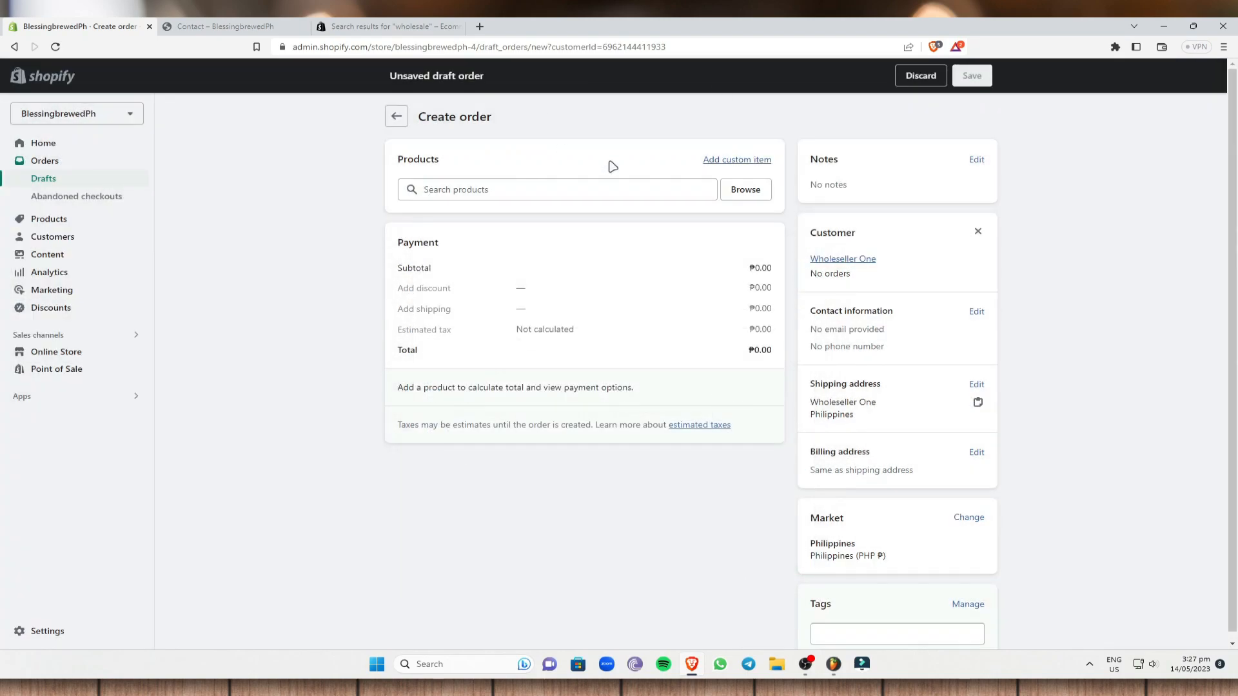
{"action": "left_click", "coordinate": [751, 162]}
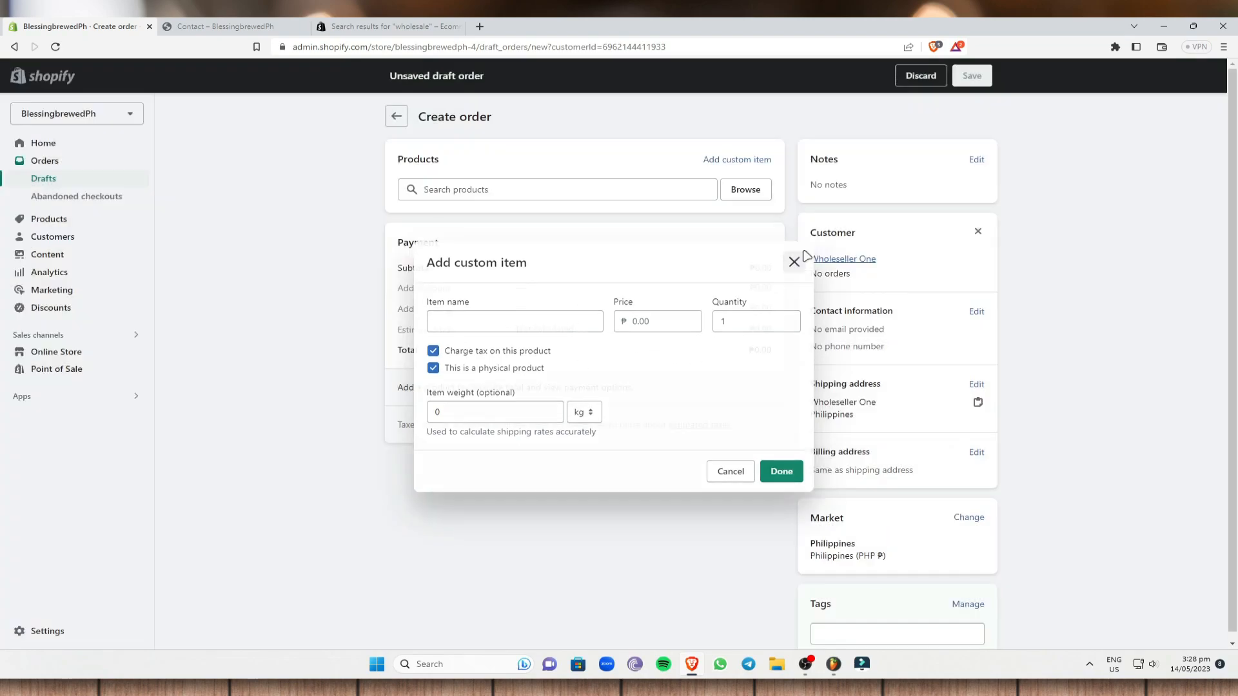
{"action": "left_click", "coordinate": [793, 250]}
- Browse the store's collections for products to order and look through the Shoe Wholesale 1 collection
{"action": "left_click", "coordinate": [751, 197]}
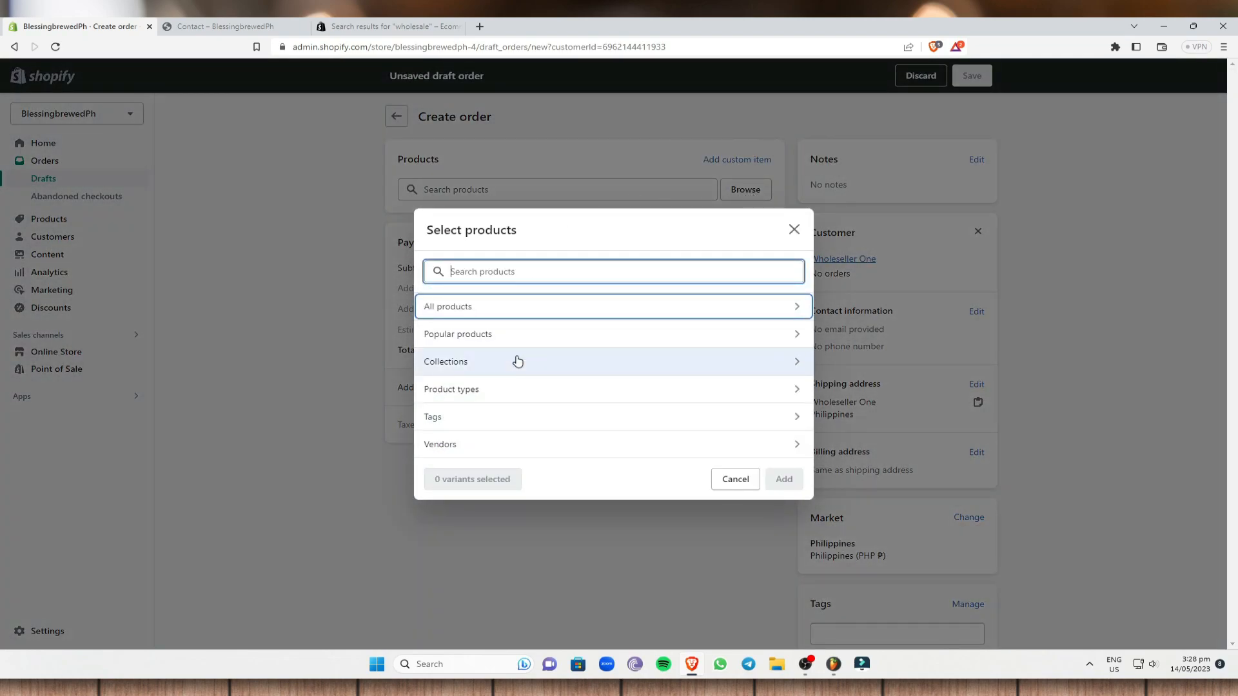
{"action": "left_click", "coordinate": [517, 362]}
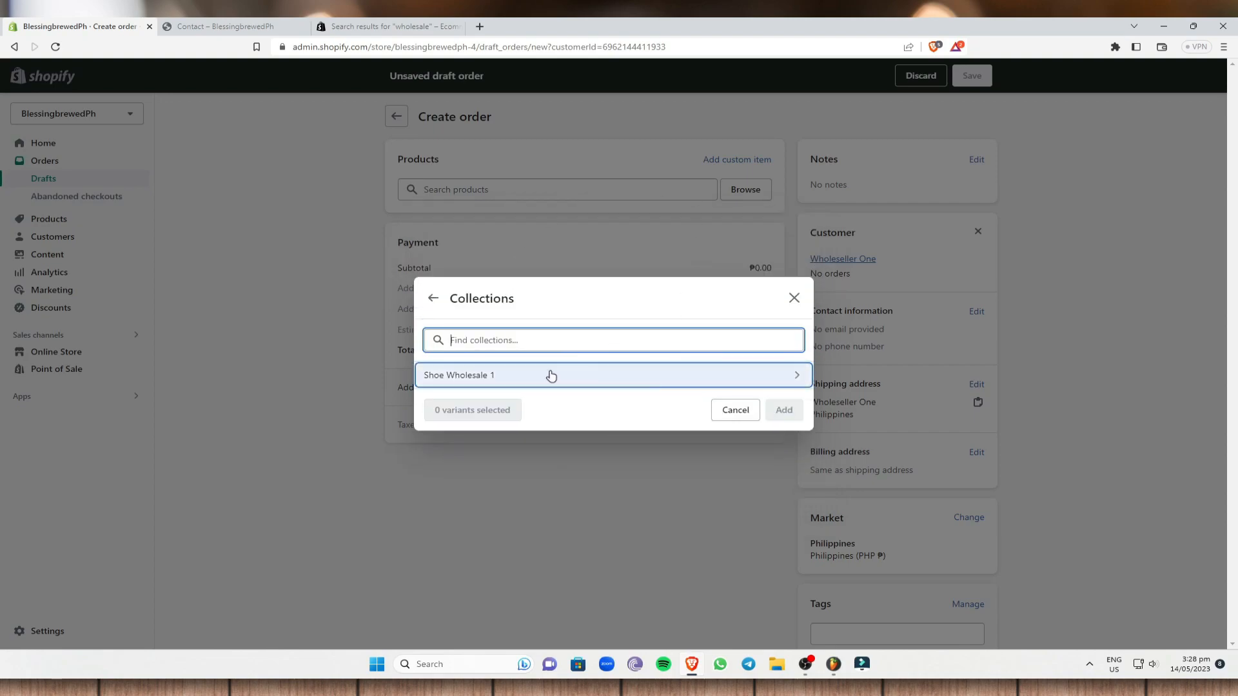
{"action": "left_click", "coordinate": [583, 382]}
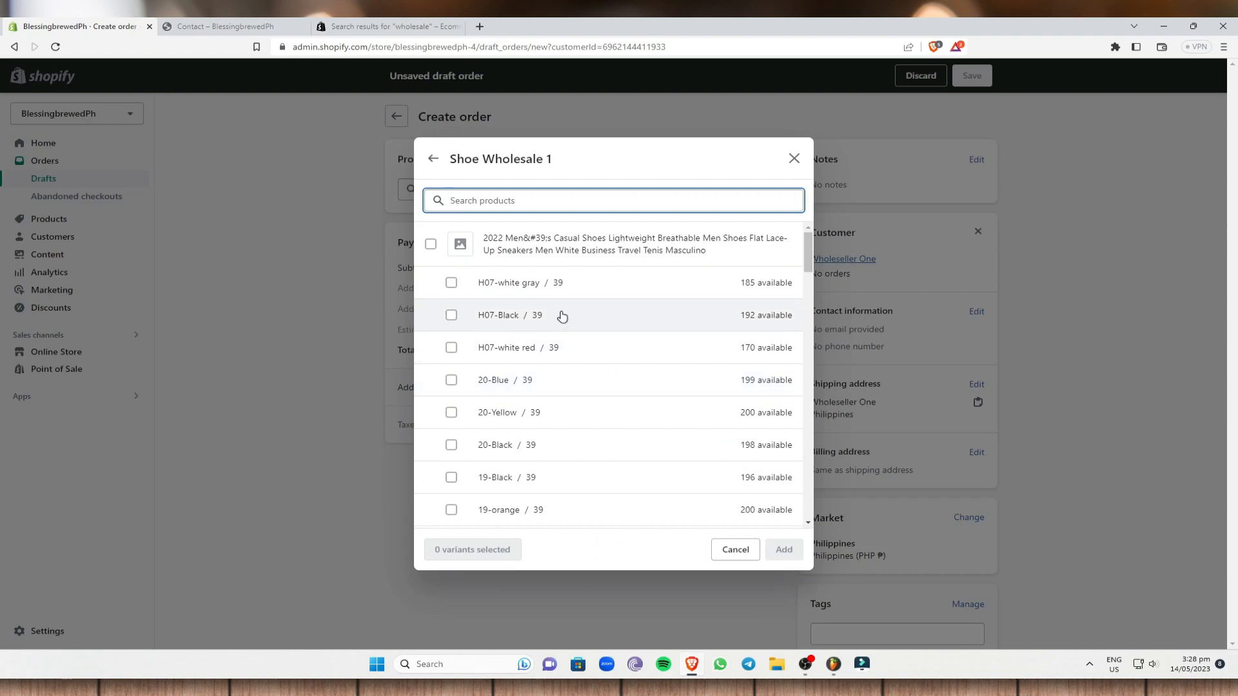
{"action": "scroll", "coordinate": [558, 381], "scroll_direction": "down", "scroll_amount": 5}
{"action": "scroll", "coordinate": [600, 395], "scroll_direction": "up", "scroll_amount": 5}
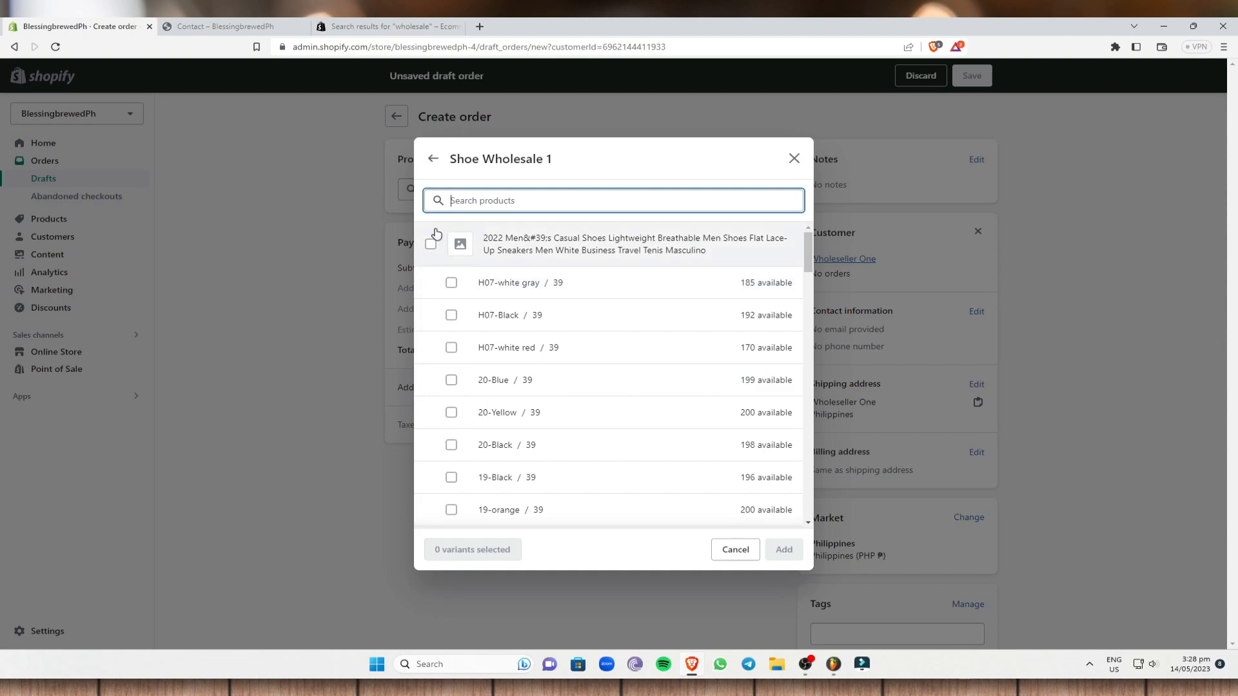
- Add the size 39 variants H07-white gray, H07-white red, 19-Black, 19-green and 15-White Blue of the men's casual shoes to the order
{"action": "left_click", "coordinate": [451, 283]}
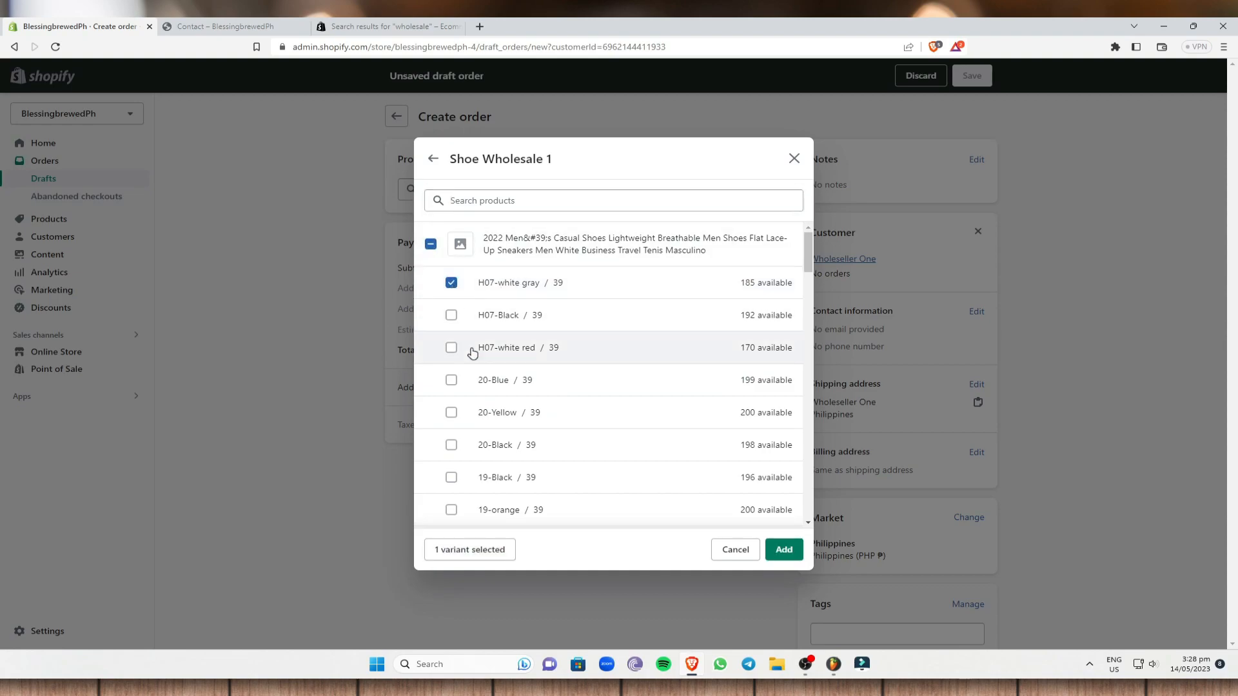
{"action": "left_click", "coordinate": [451, 348]}
{"action": "scroll", "coordinate": [477, 387], "scroll_direction": "down", "scroll_amount": 2}
{"action": "left_click", "coordinate": [449, 354]}
{"action": "scroll", "coordinate": [435, 359], "scroll_direction": "down", "scroll_amount": 1}
{"action": "left_click", "coordinate": [450, 358]}
{"action": "left_click", "coordinate": [451, 392]}
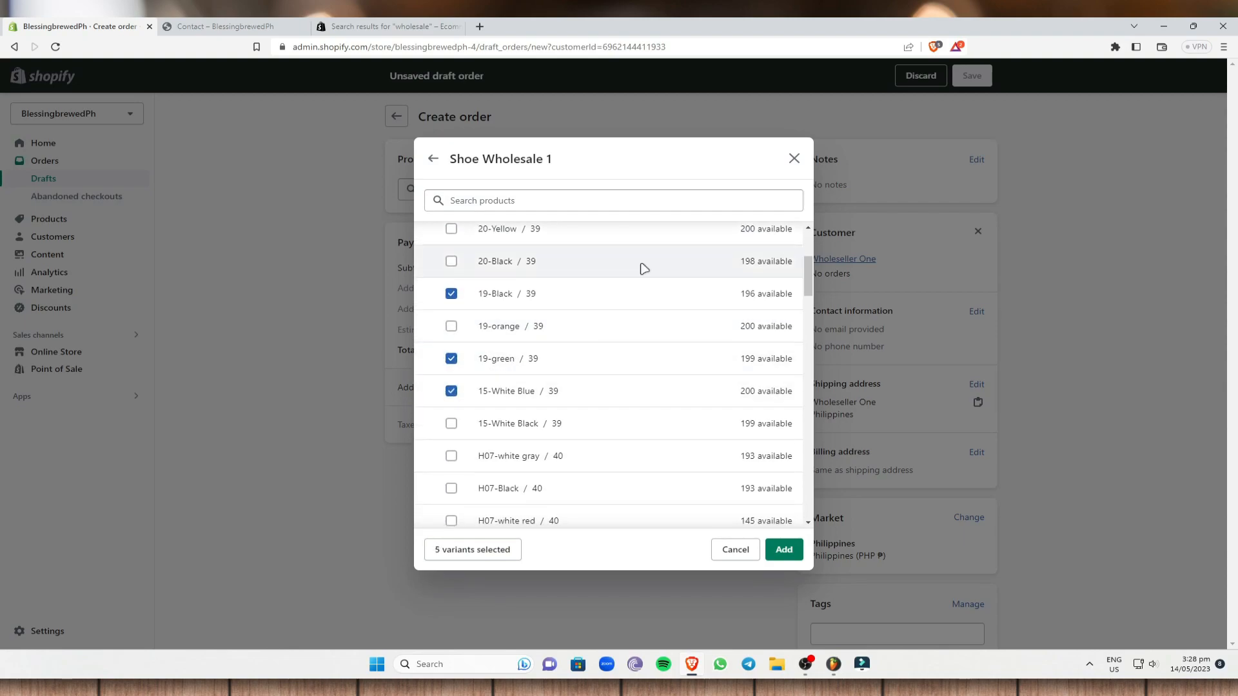
{"action": "left_click", "coordinate": [784, 550]}
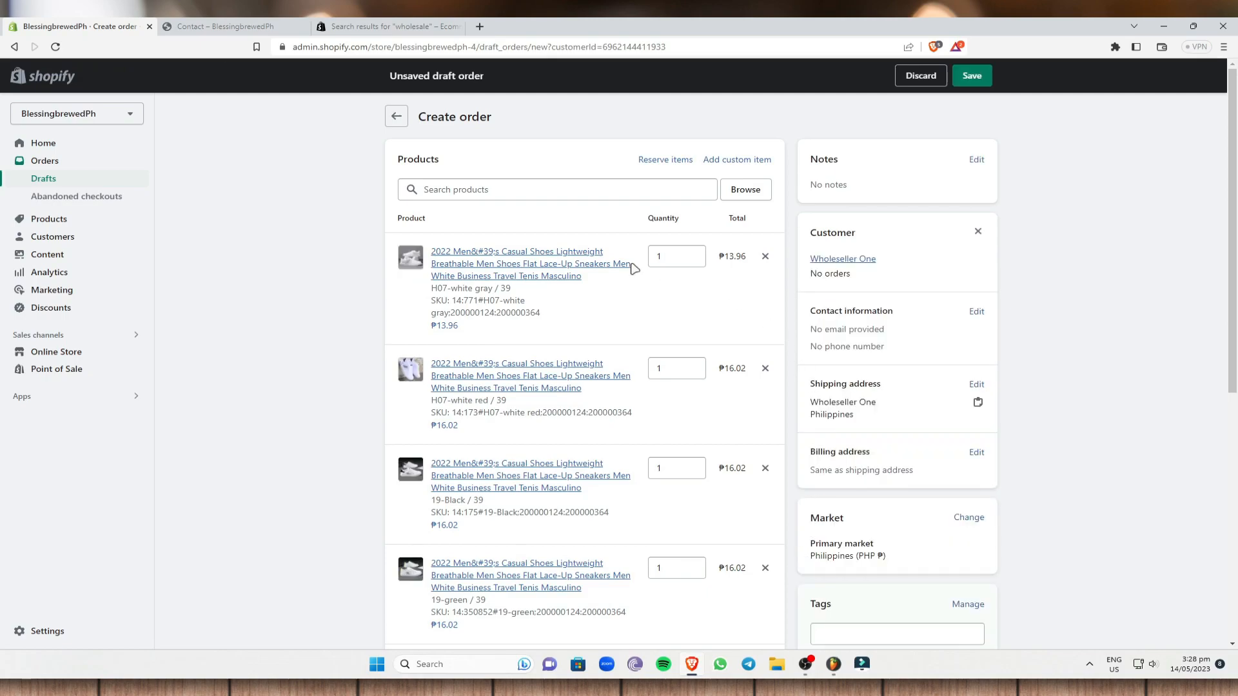
- Add the tag WHOLESALE to the draft order
{"action": "scroll", "coordinate": [560, 265], "scroll_direction": "down", "scroll_amount": 5}
{"action": "scroll", "coordinate": [663, 320], "scroll_direction": "down", "scroll_amount": 2}
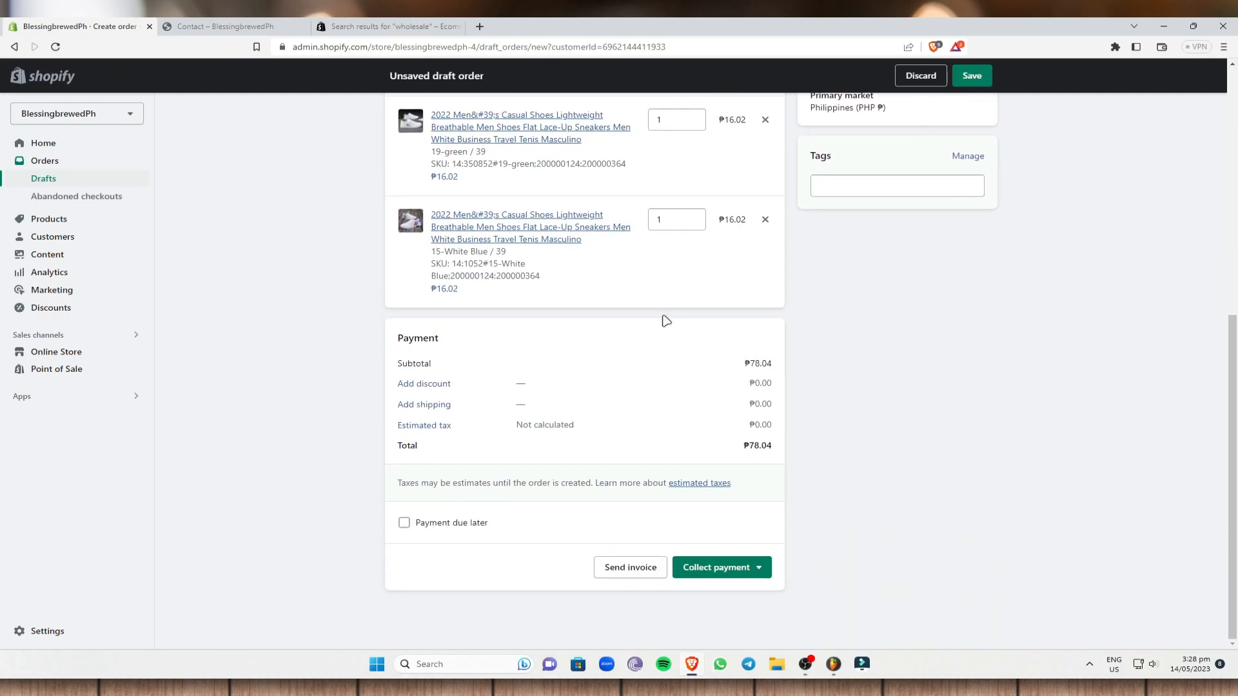
{"action": "scroll", "coordinate": [663, 320], "scroll_direction": "up", "scroll_amount": 2}
{"action": "left_click", "coordinate": [898, 308]}
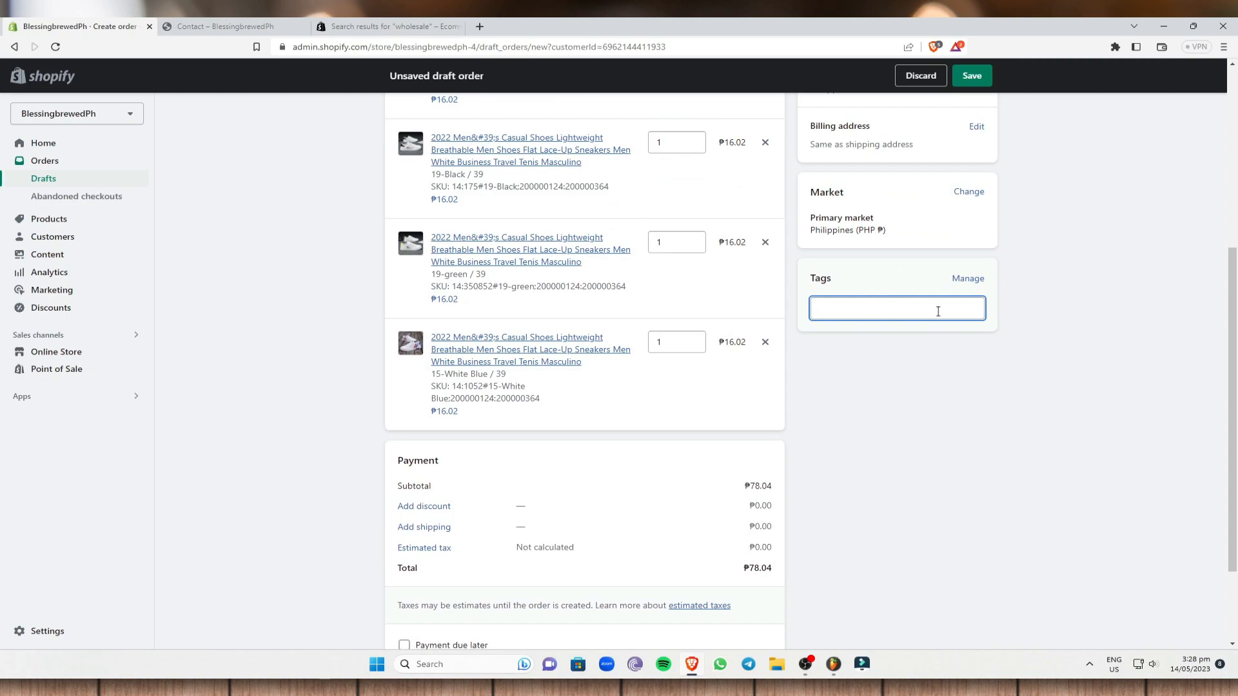
{"action": "type", "text": "WHOLESALE"}
{"action": "key", "text": "Return"}
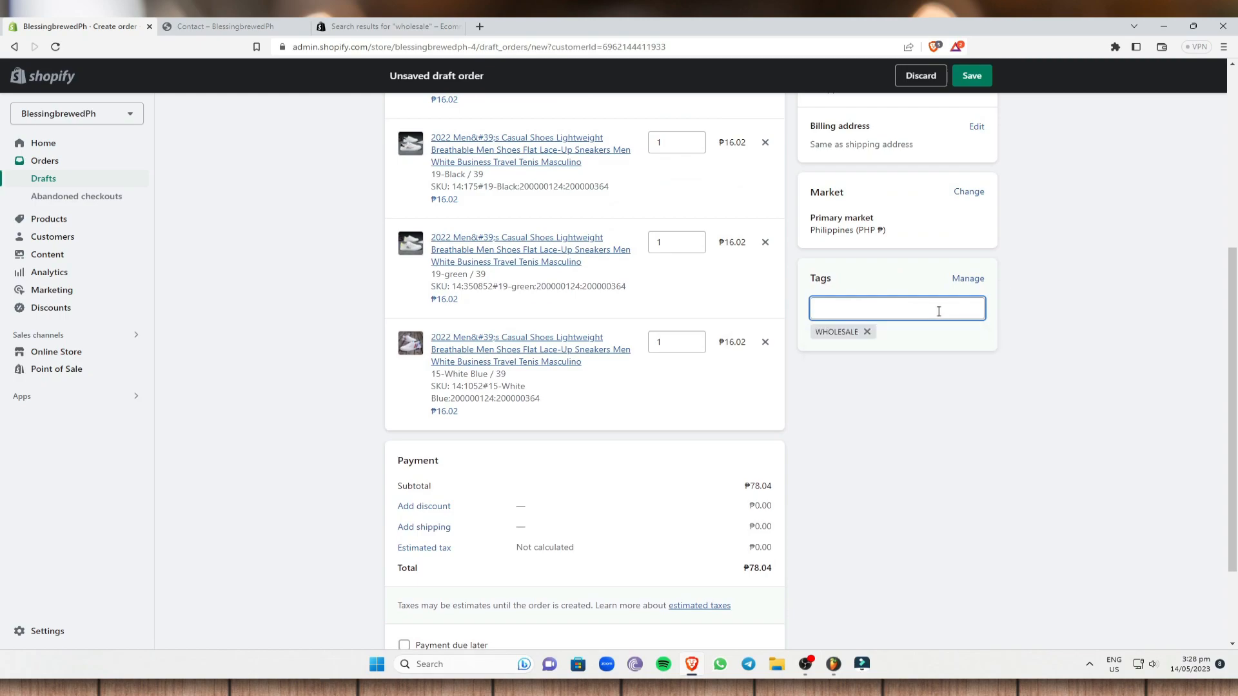
- Review the draft order's products, customer details and payment summary, and show the options for collecting payment
{"action": "scroll", "coordinate": [918, 406], "scroll_direction": "up", "scroll_amount": 3}
{"action": "scroll", "coordinate": [961, 377], "scroll_direction": "up", "scroll_amount": 2}
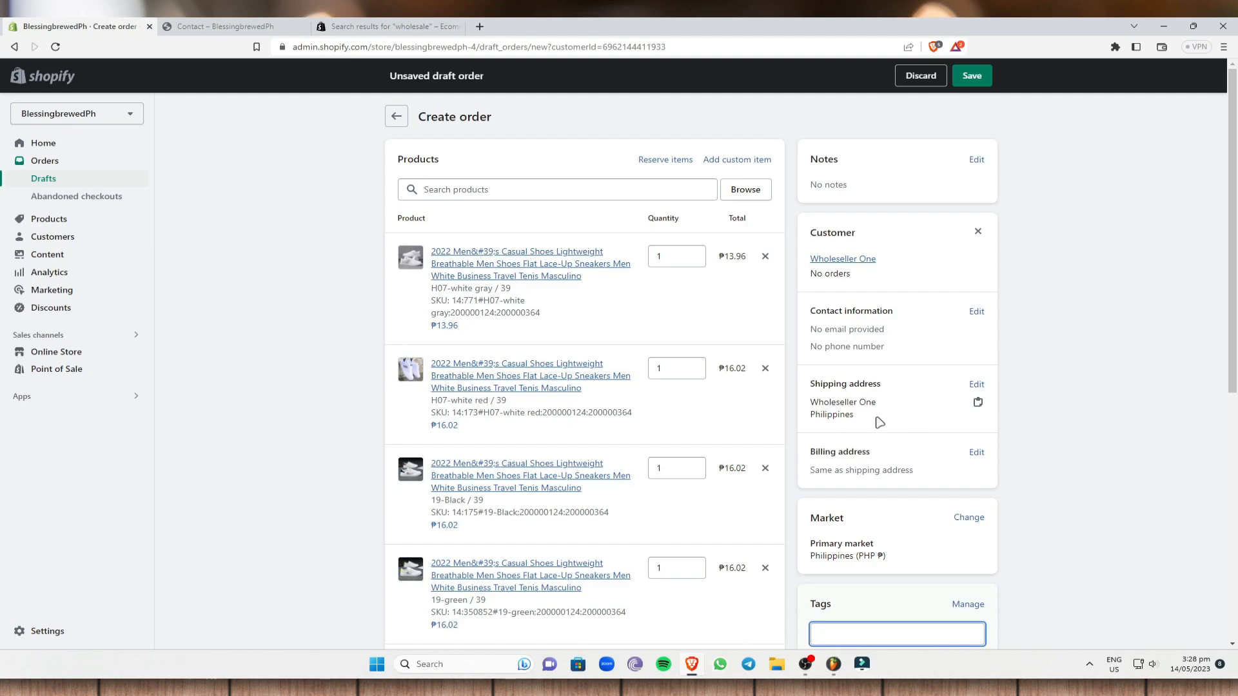
{"action": "scroll", "coordinate": [271, 448], "scroll_direction": "down", "scroll_amount": 4}
{"action": "scroll", "coordinate": [738, 392], "scroll_direction": "down", "scroll_amount": 2}
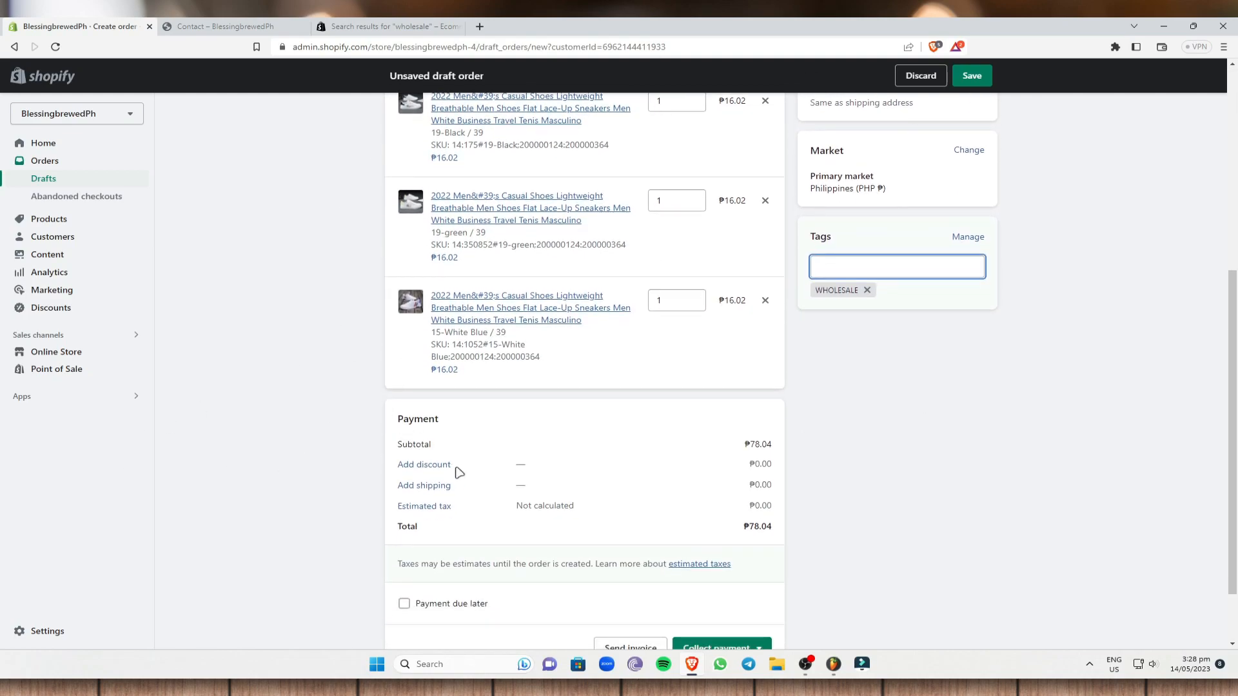
{"action": "left_click_drag", "start_coordinate": [397, 416], "coordinate": [783, 535]}
{"action": "left_click", "coordinate": [790, 541]}
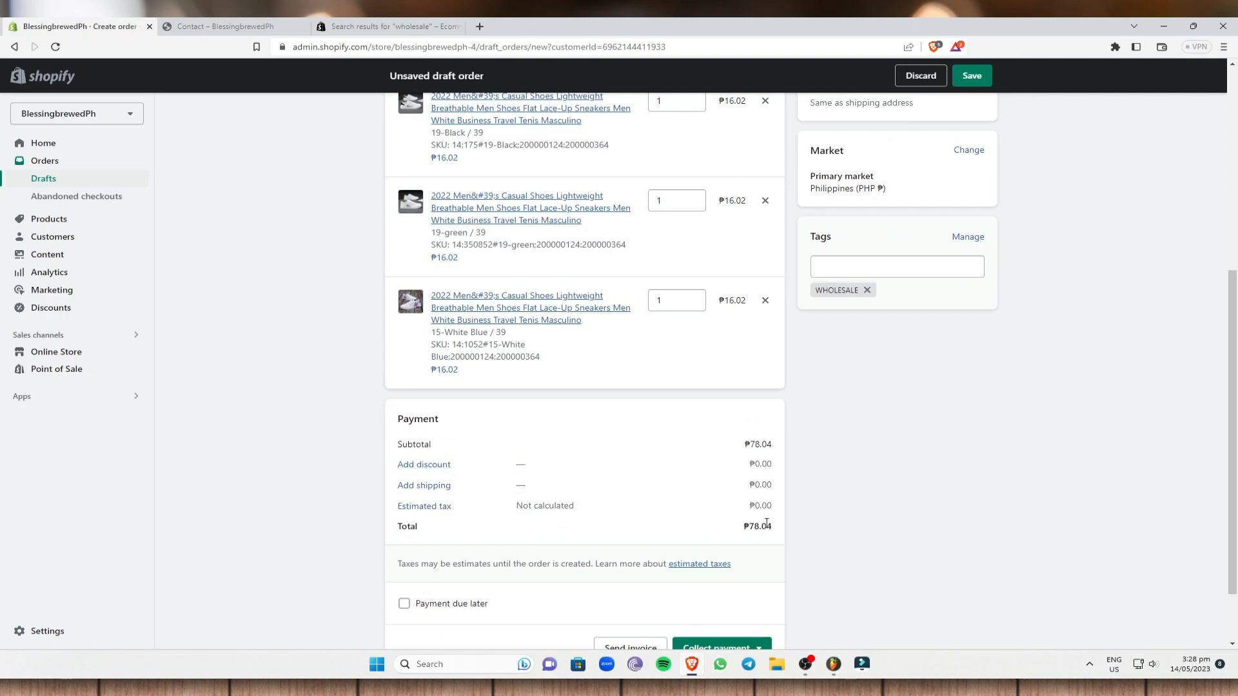
{"action": "scroll", "coordinate": [766, 523], "scroll_direction": "down", "scroll_amount": 1}
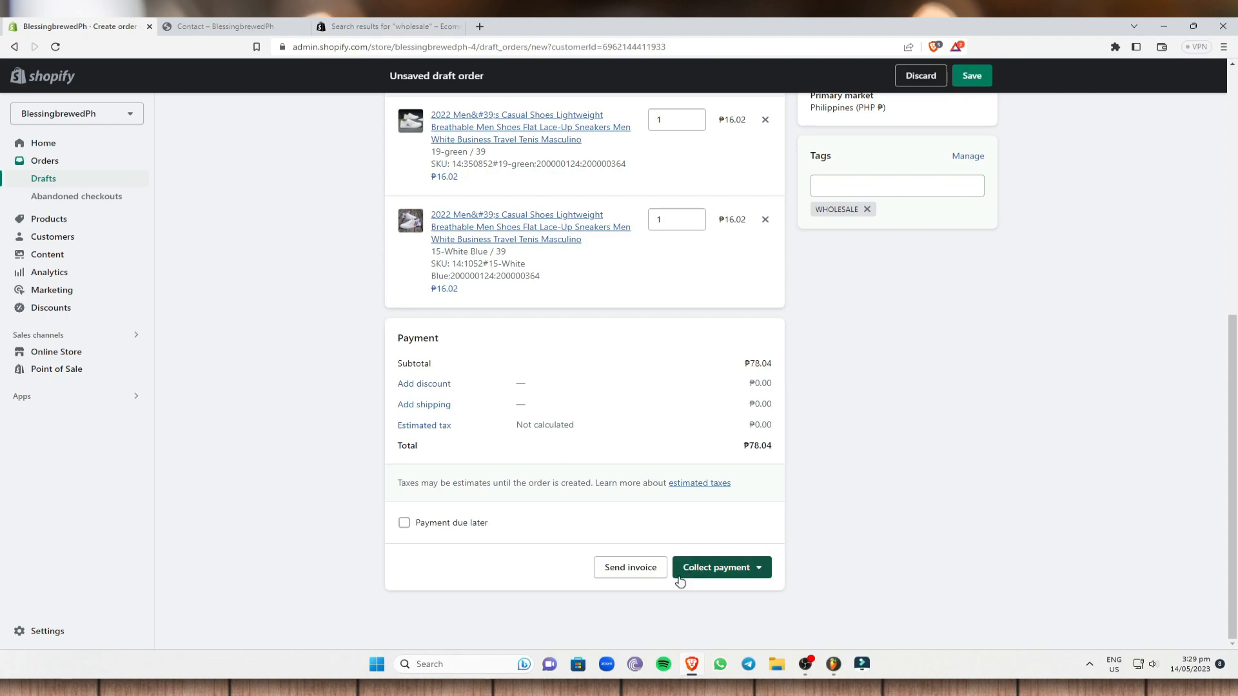
{"action": "left_click", "coordinate": [717, 573]}
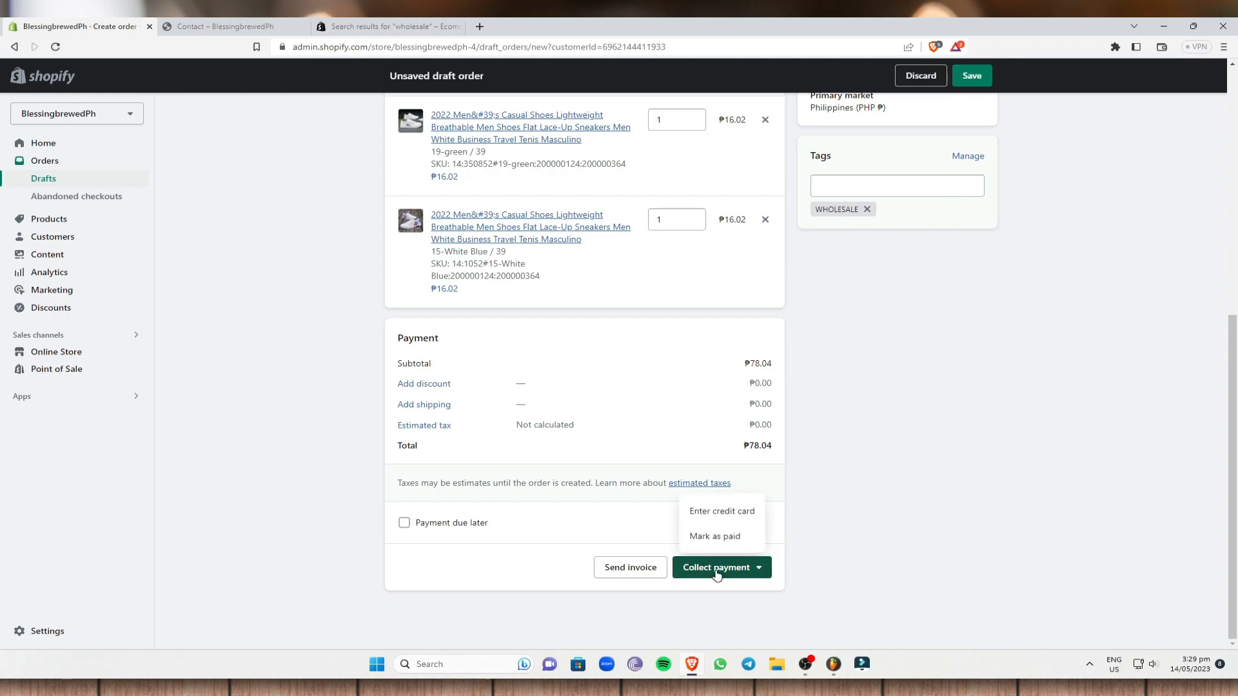
- Begin marking the draft order as paid, cancel before creating the order, and review the saved draft's payment summary and timeline
{"action": "left_click", "coordinate": [732, 542]}
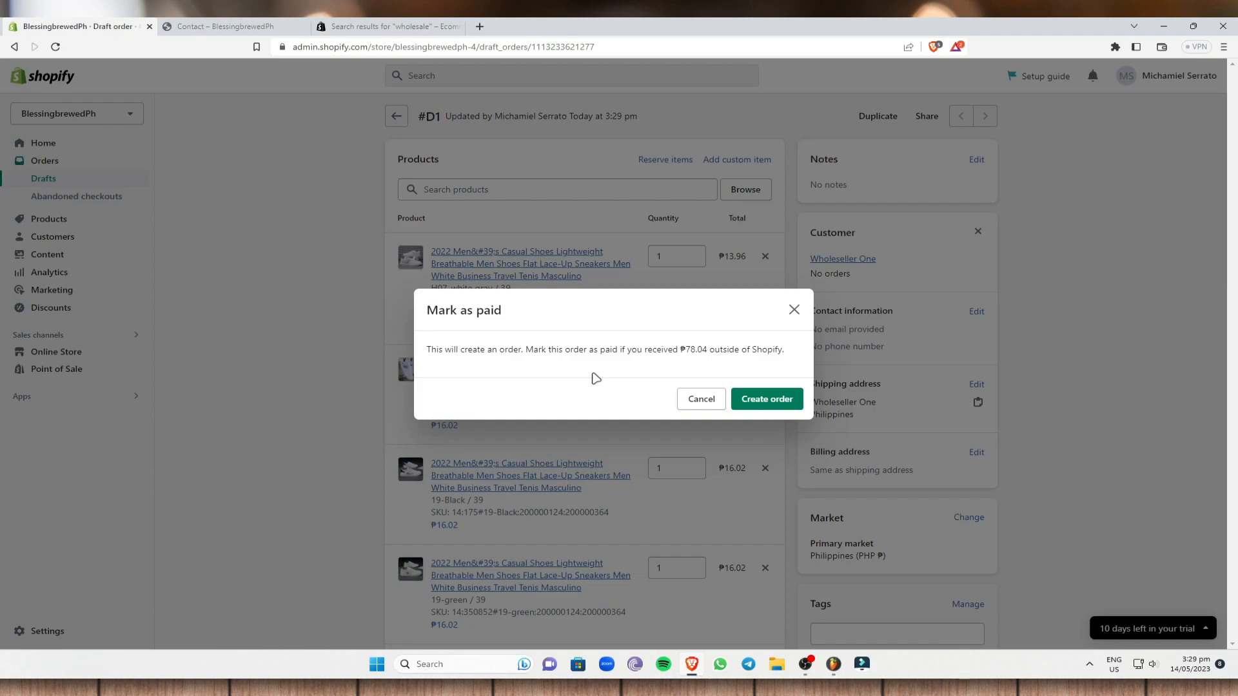
{"action": "left_click", "coordinate": [703, 399]}
{"action": "scroll", "coordinate": [591, 362], "scroll_direction": "down", "scroll_amount": 10}
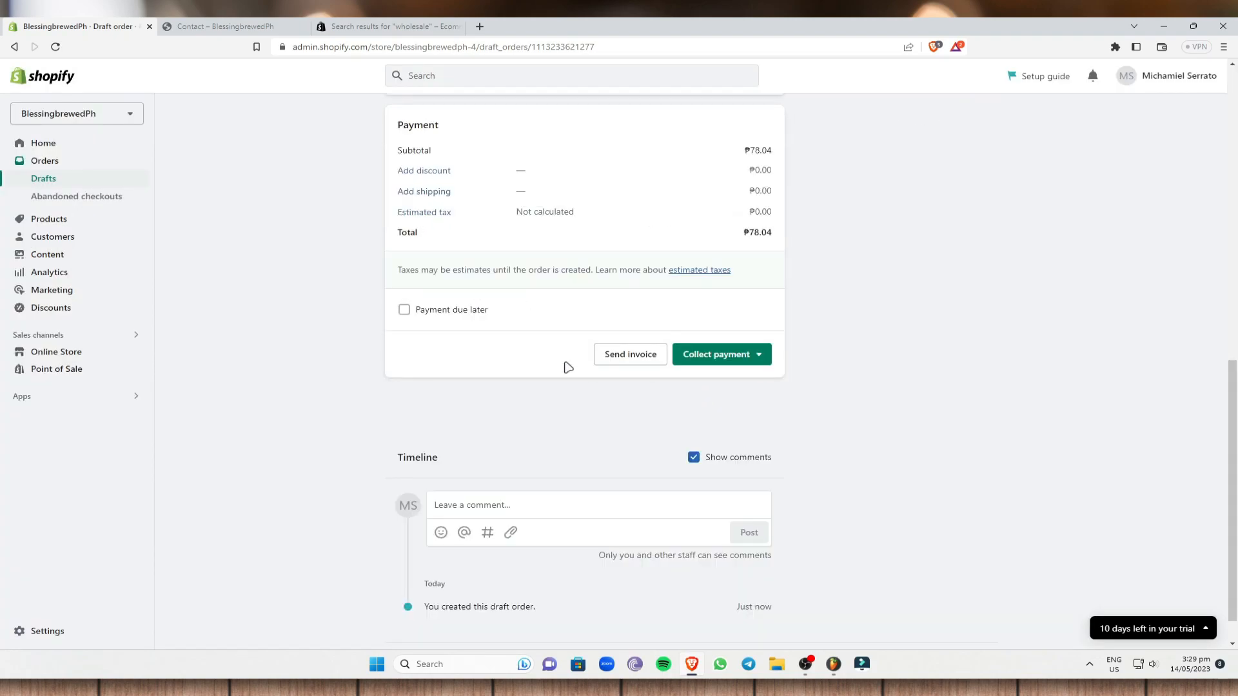
{"action": "scroll", "coordinate": [825, 413], "scroll_direction": "down", "scroll_amount": 1}
{"action": "scroll", "coordinate": [799, 423], "scroll_direction": "up", "scroll_amount": 15}
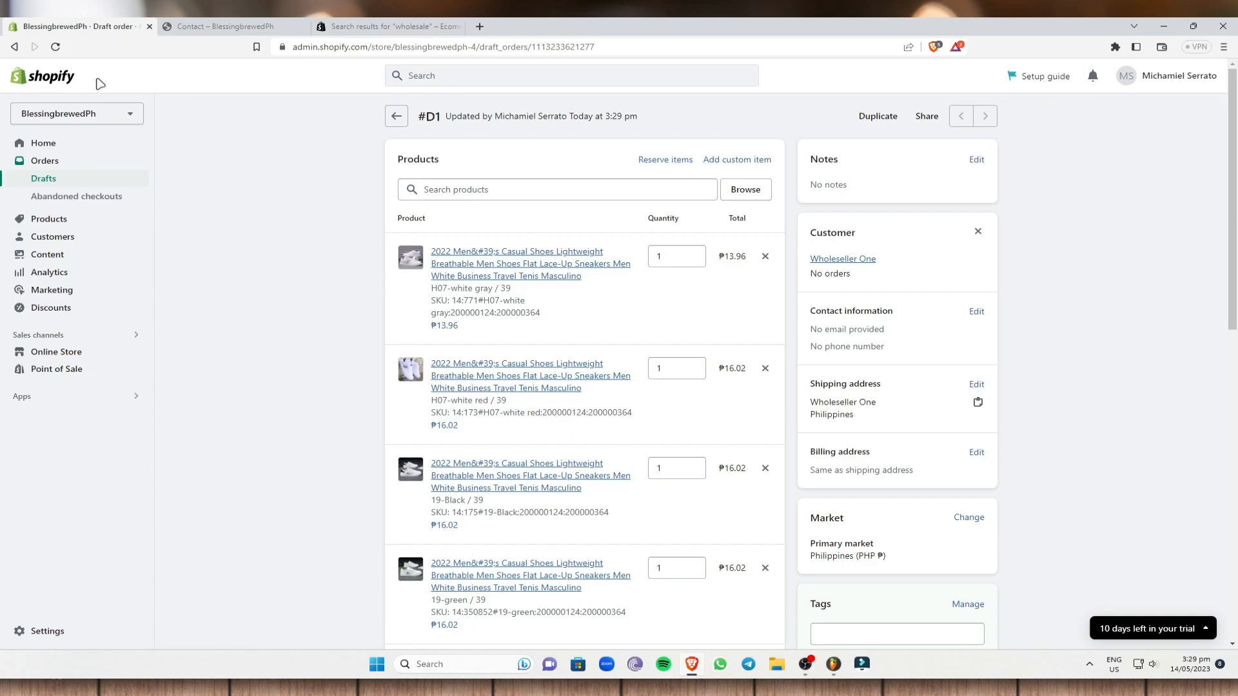
- Open the code editor for the online store's Dawn theme and return to the themes page without editing any file
{"action": "left_click", "coordinate": [88, 352]}
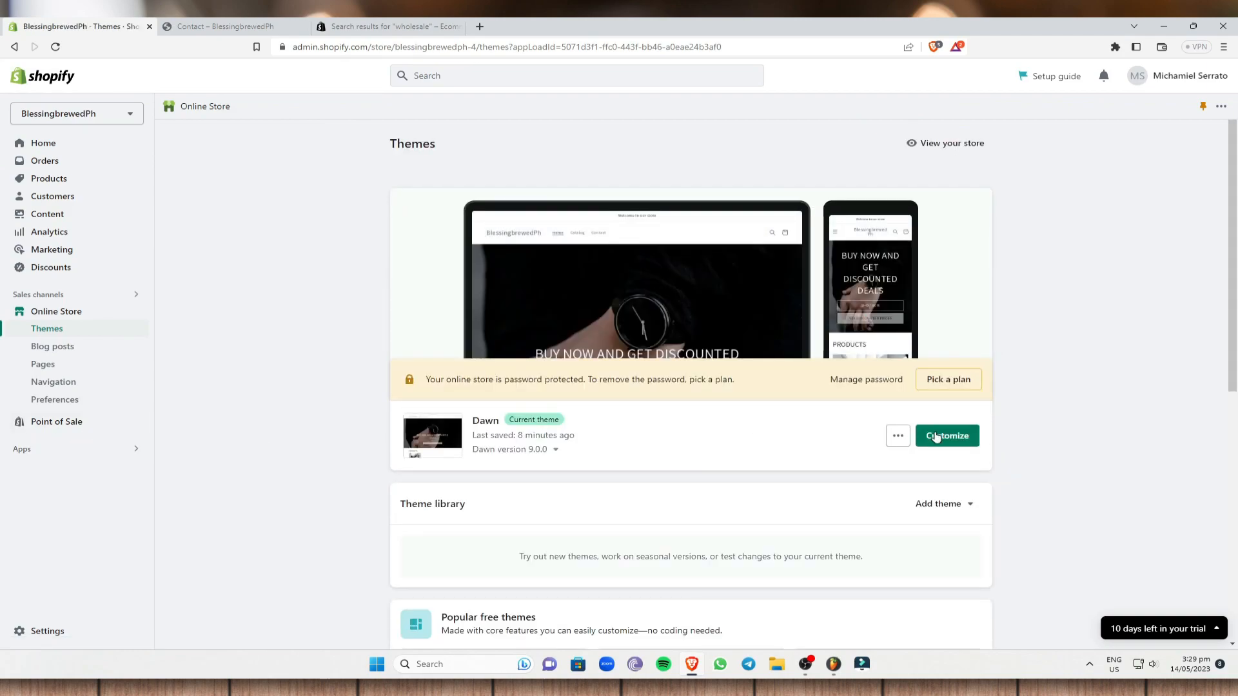
{"action": "left_click", "coordinate": [897, 438]}
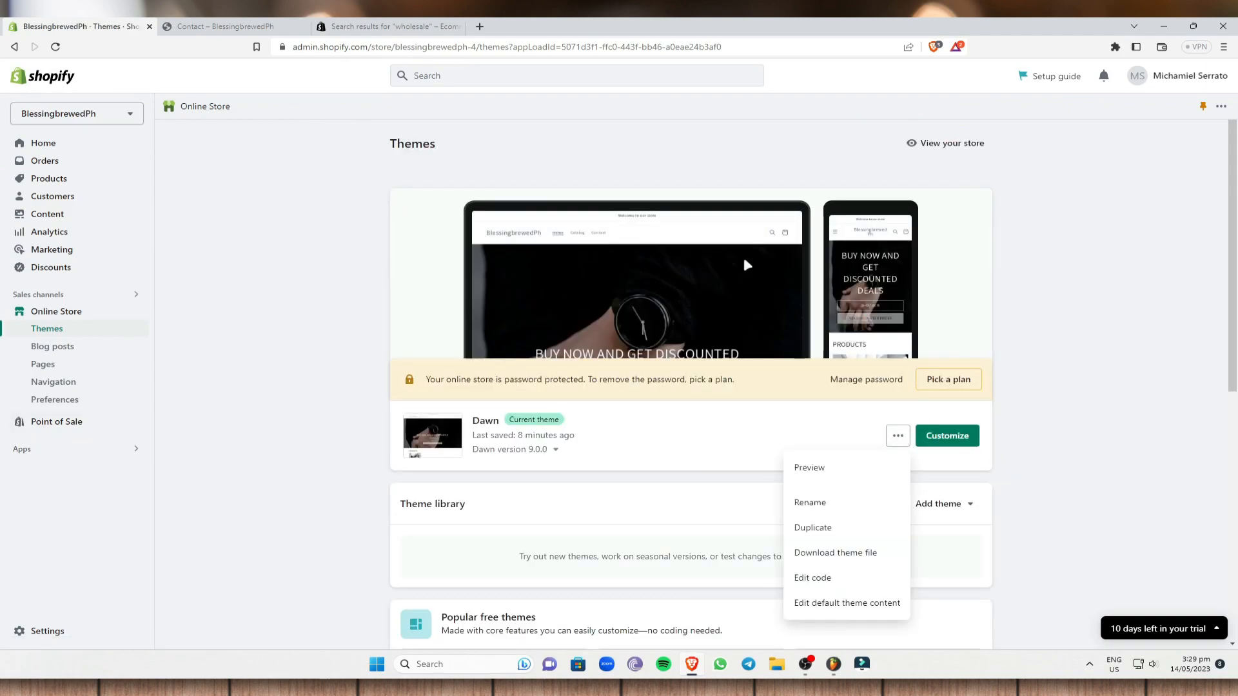
{"action": "left_click", "coordinate": [862, 580]}
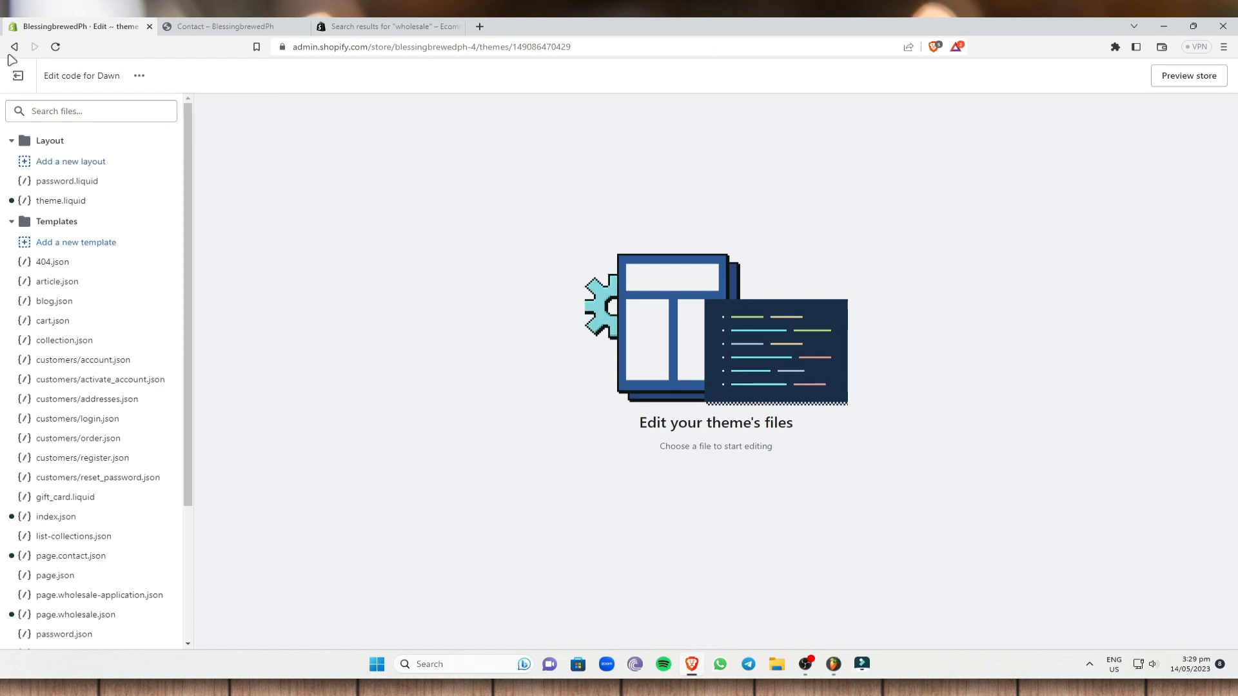
{"action": "left_click", "coordinate": [14, 48]}
- Search the installed apps for "whole" and close the search without opening an app
{"action": "left_click", "coordinate": [64, 451]}
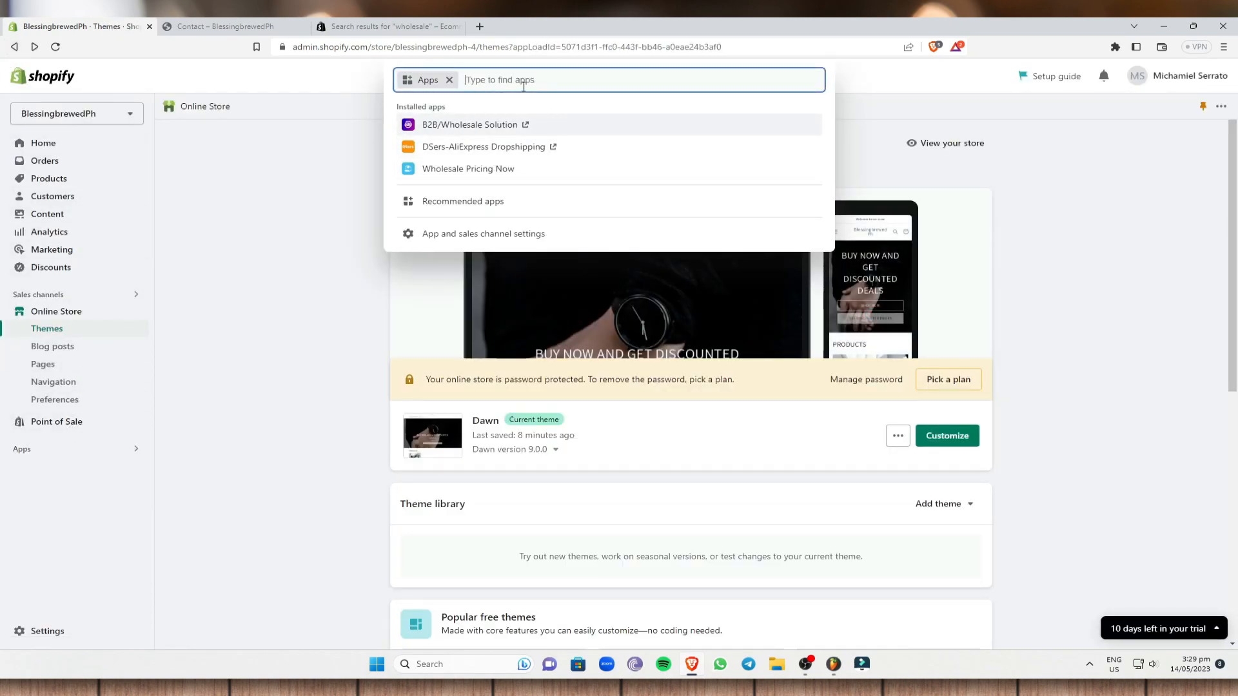
{"action": "type", "text": "whole"}
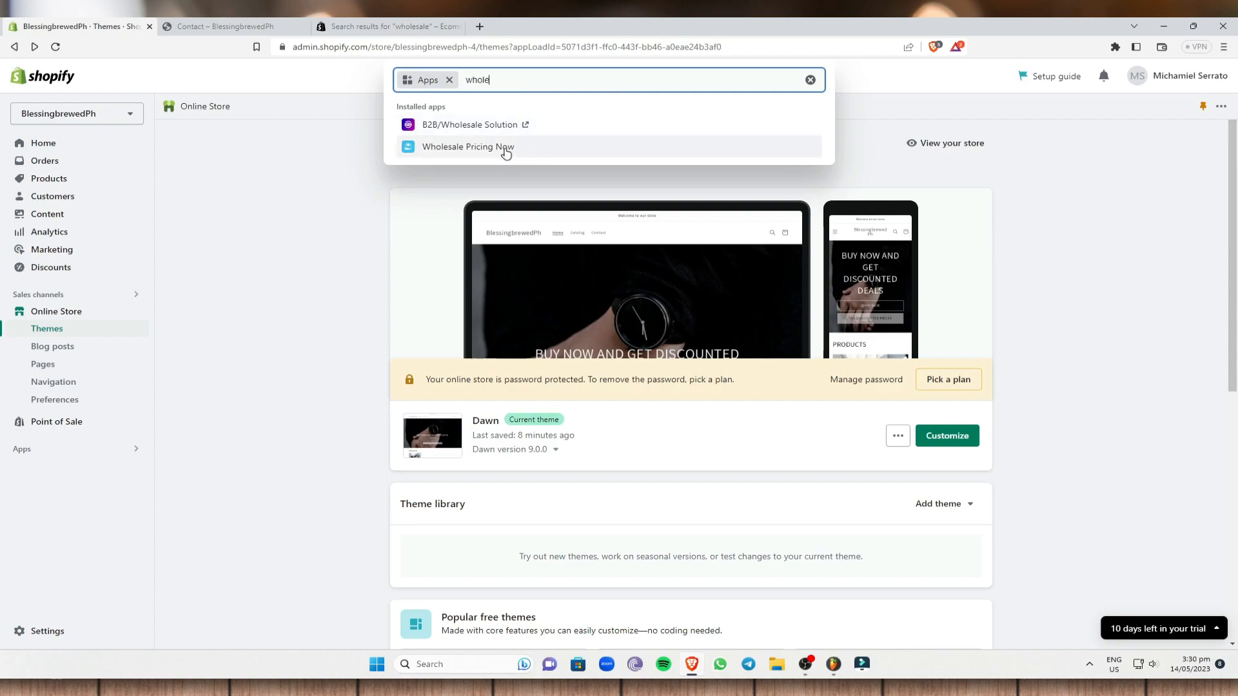
{"action": "left_click", "coordinate": [291, 229]}
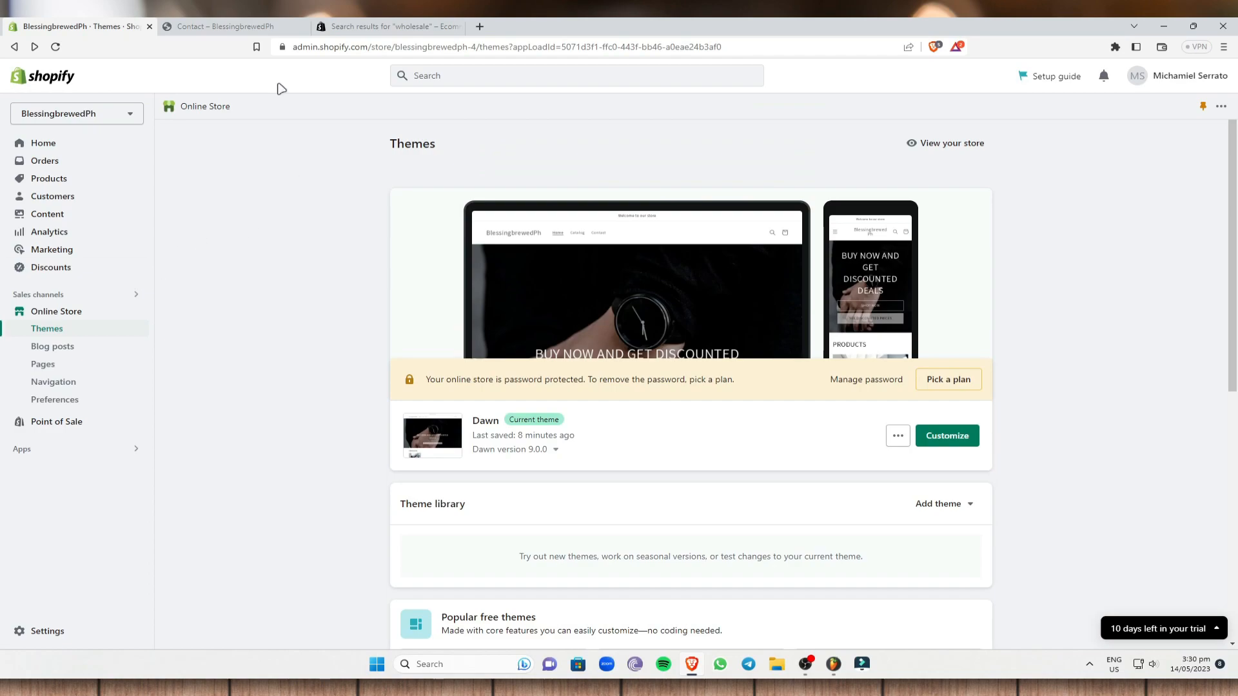
- View the live online store and examine the wholesale application heading and form fields on its Contact page
{"action": "left_click", "coordinate": [146, 324]}
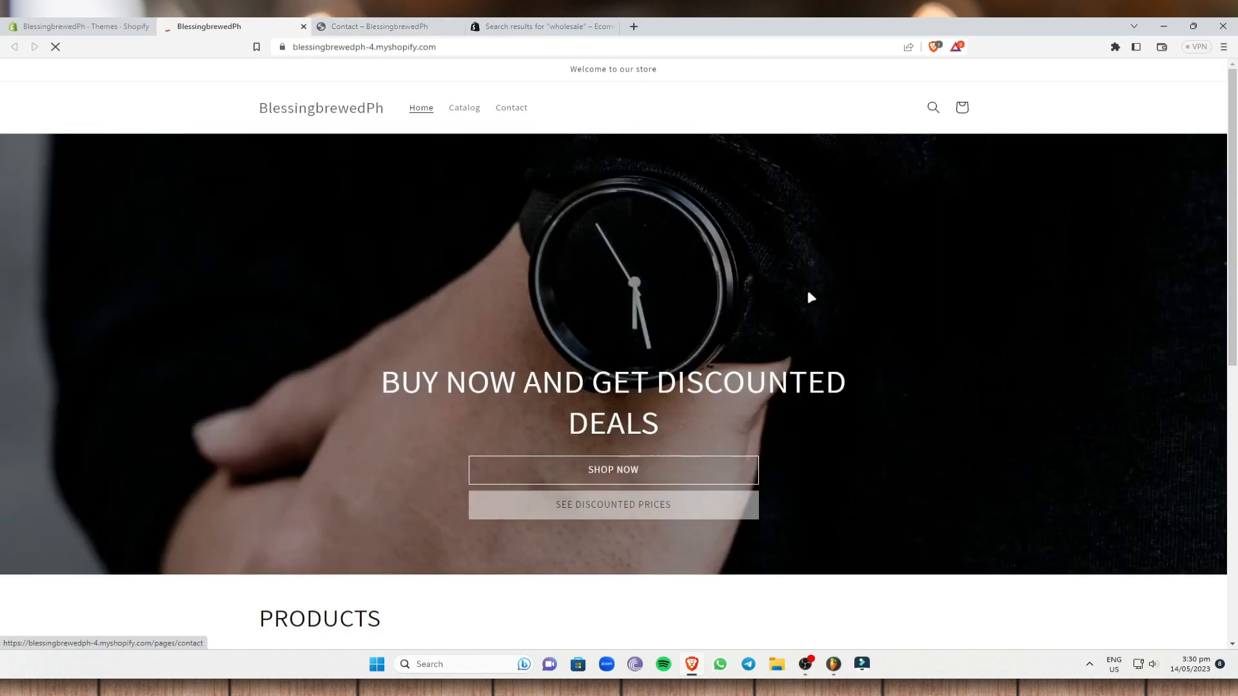
{"action": "scroll", "coordinate": [542, 199], "scroll_direction": "down", "scroll_amount": 4}
{"action": "scroll", "coordinate": [543, 187], "scroll_direction": "up", "scroll_amount": 4}
{"action": "left_click", "coordinate": [509, 107]}
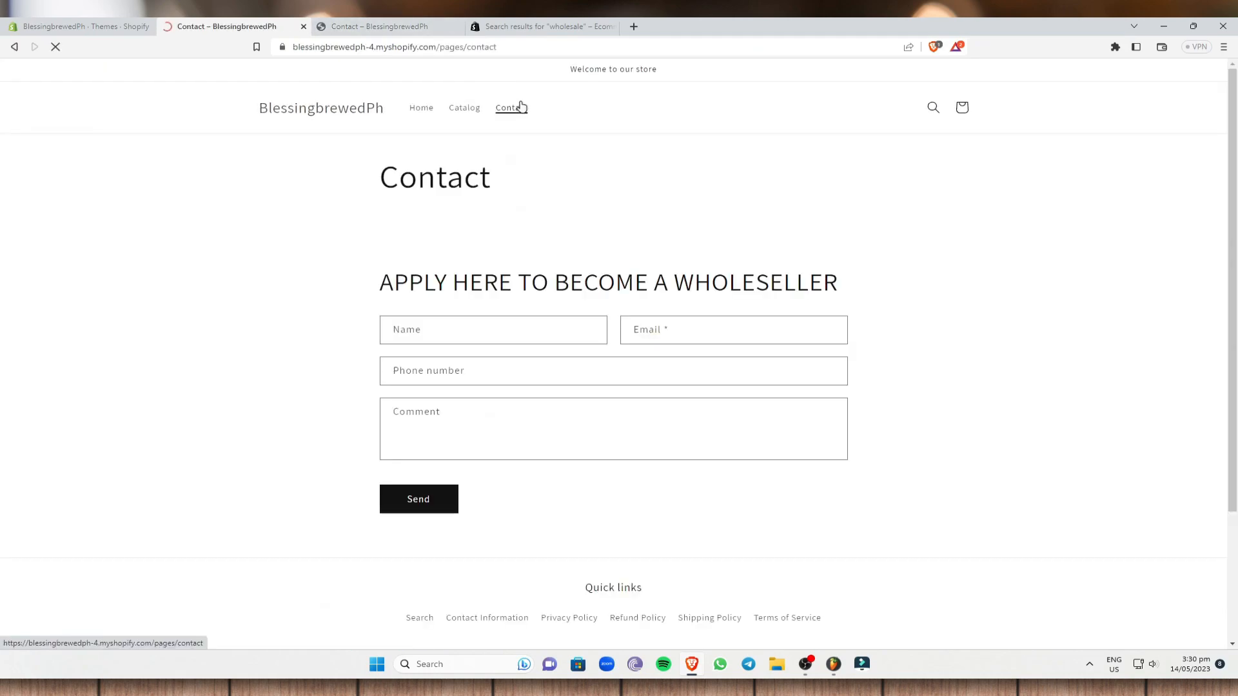
{"action": "left_click_drag", "start_coordinate": [380, 284], "coordinate": [917, 304]}
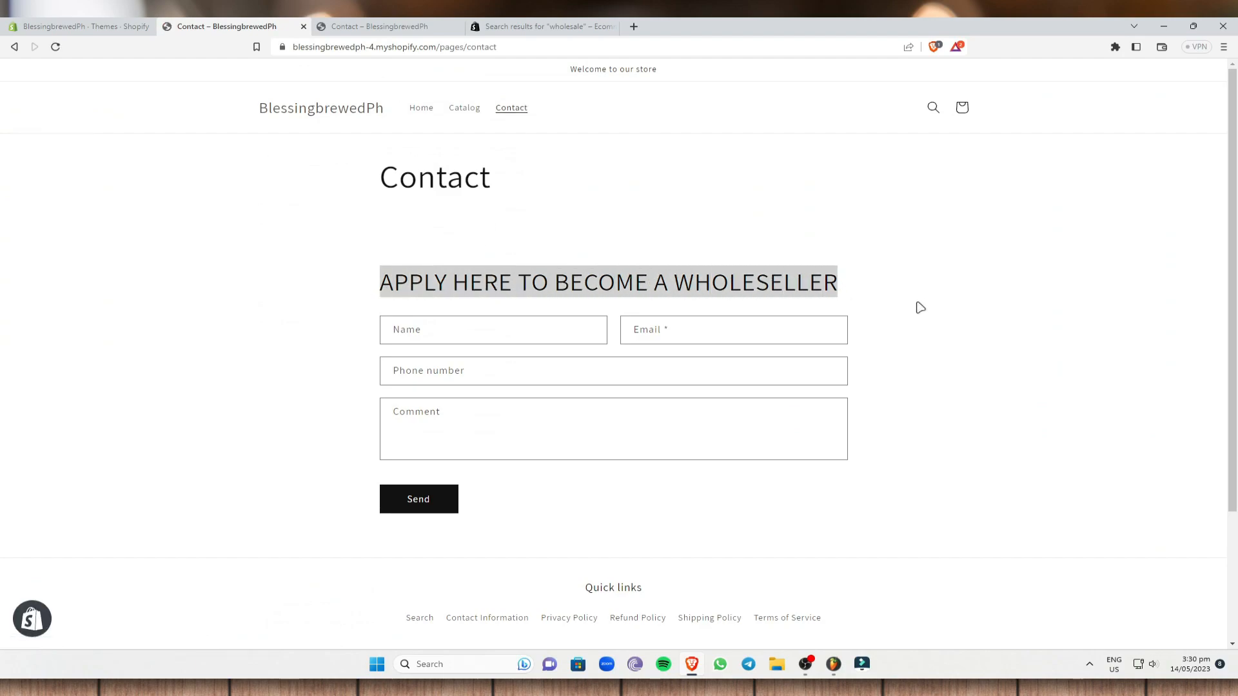
{"action": "left_click", "coordinate": [506, 330]}
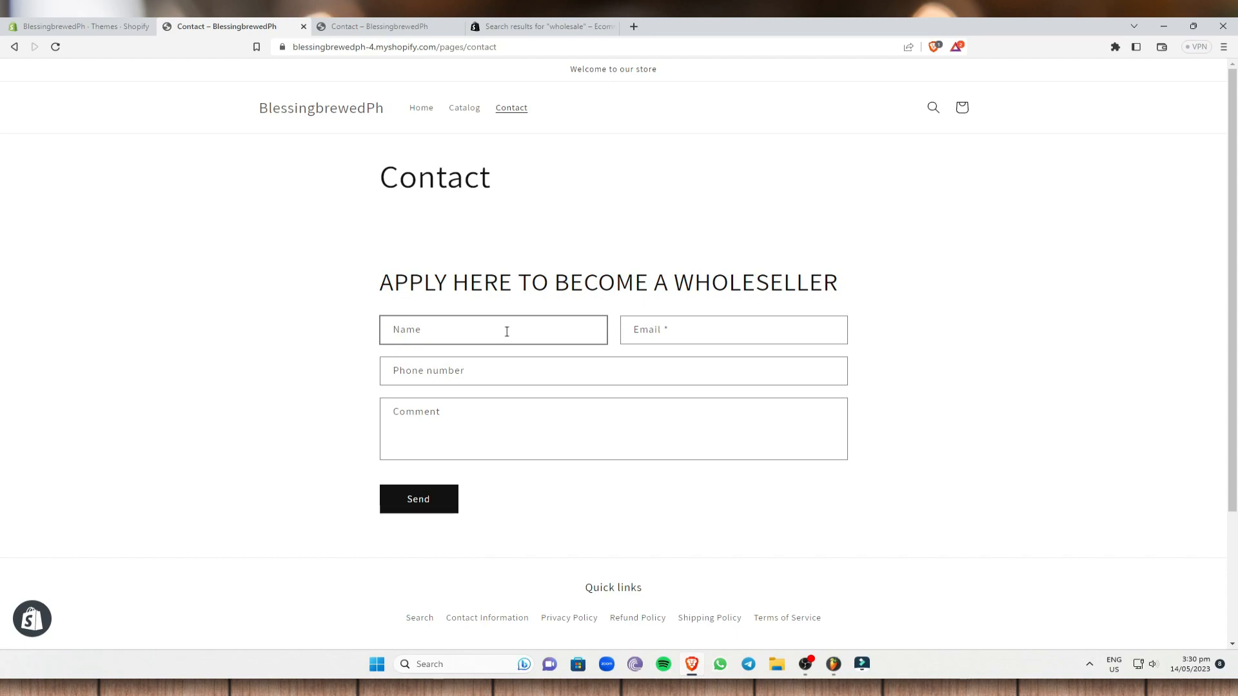
- Return to the store admin and open the list of product collections
{"action": "left_click", "coordinate": [78, 26]}
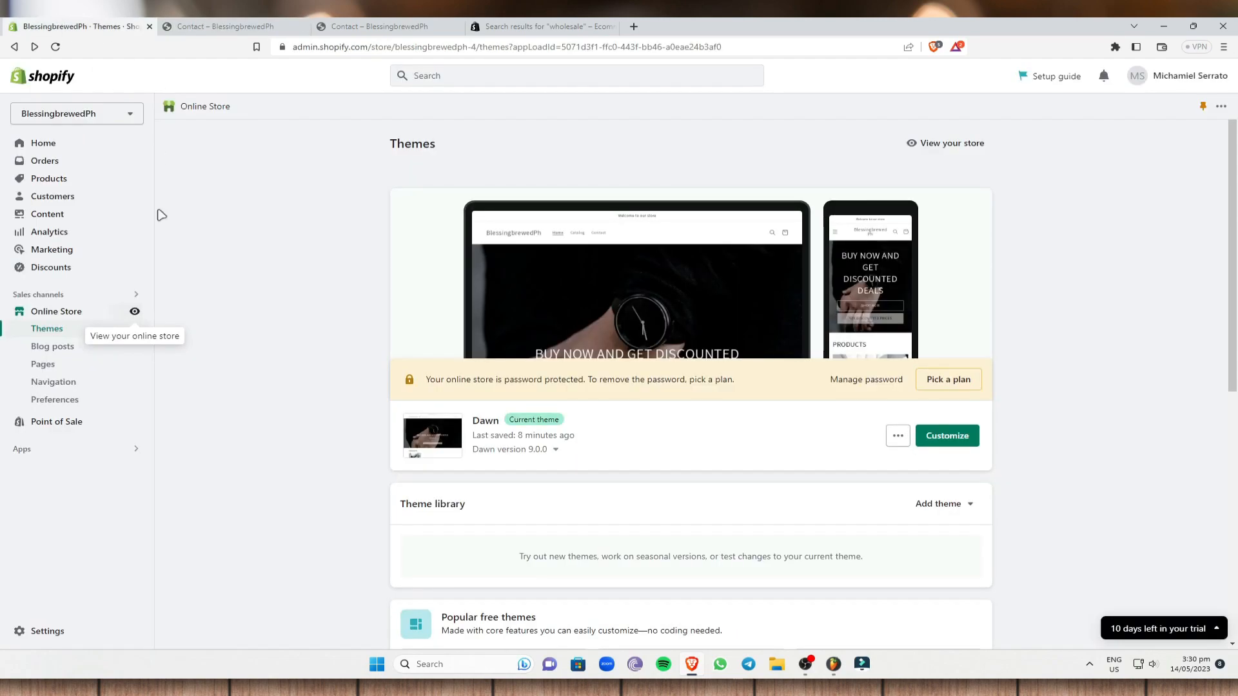
{"action": "left_click", "coordinate": [68, 181]}
{"action": "left_click", "coordinate": [58, 197]}
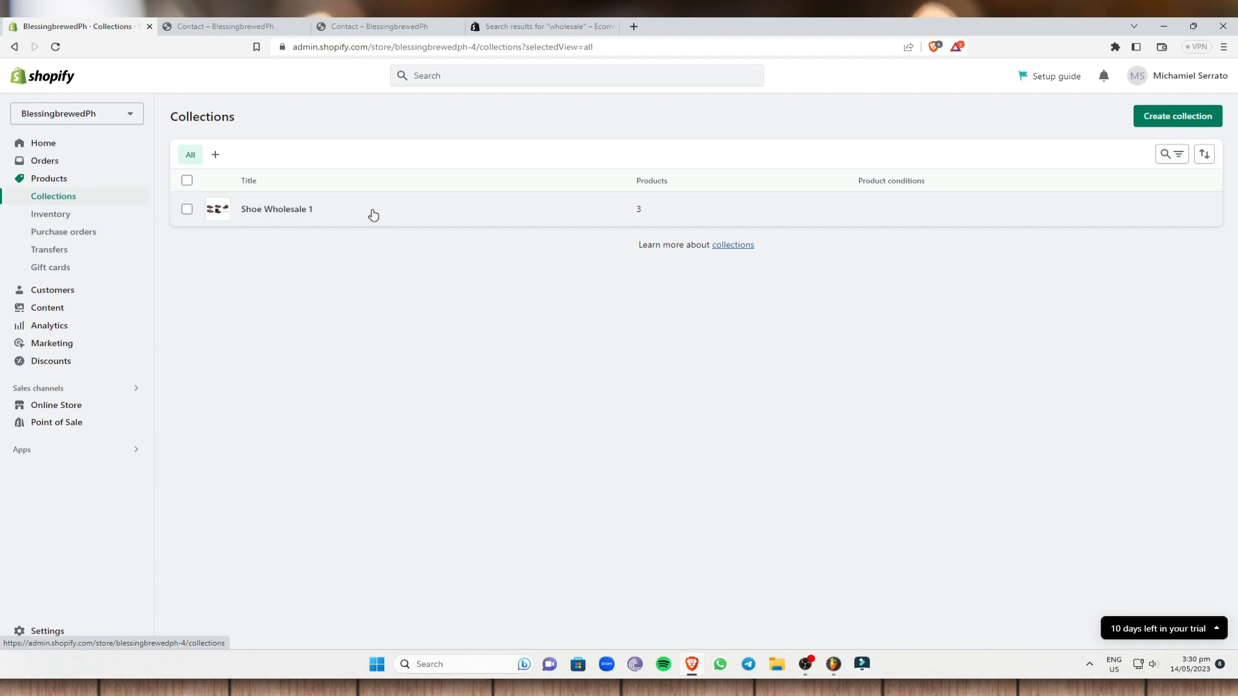
- Try to create a collection titled Wholesale Tshirts, look over its settings, and leave the page without saving
{"action": "left_click", "coordinate": [1192, 116]}
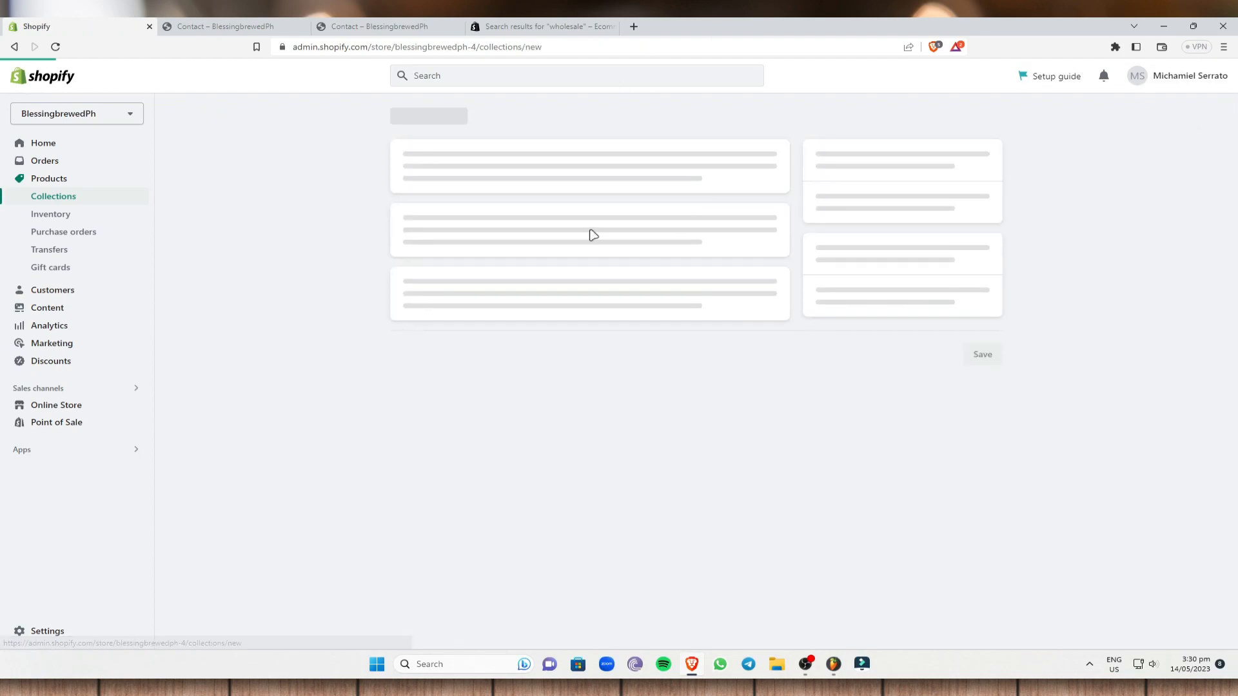
{"action": "left_click", "coordinate": [655, 183]}
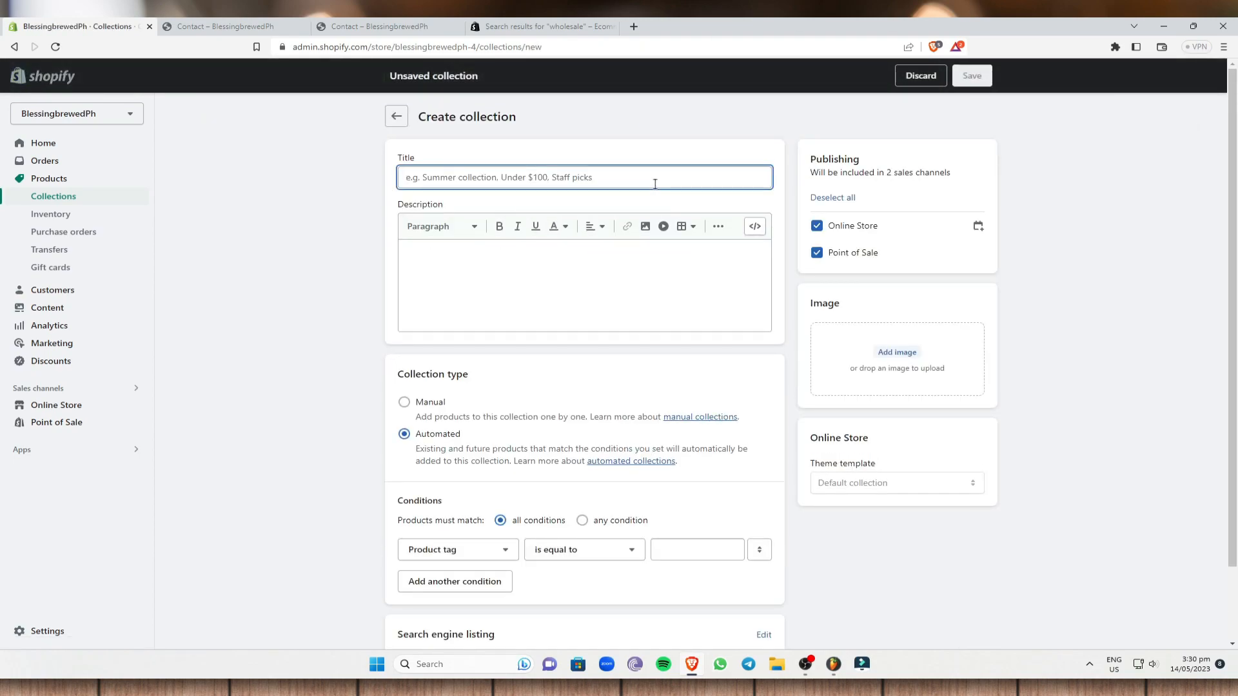
{"action": "type", "text": "Wholesale Tshirts"}
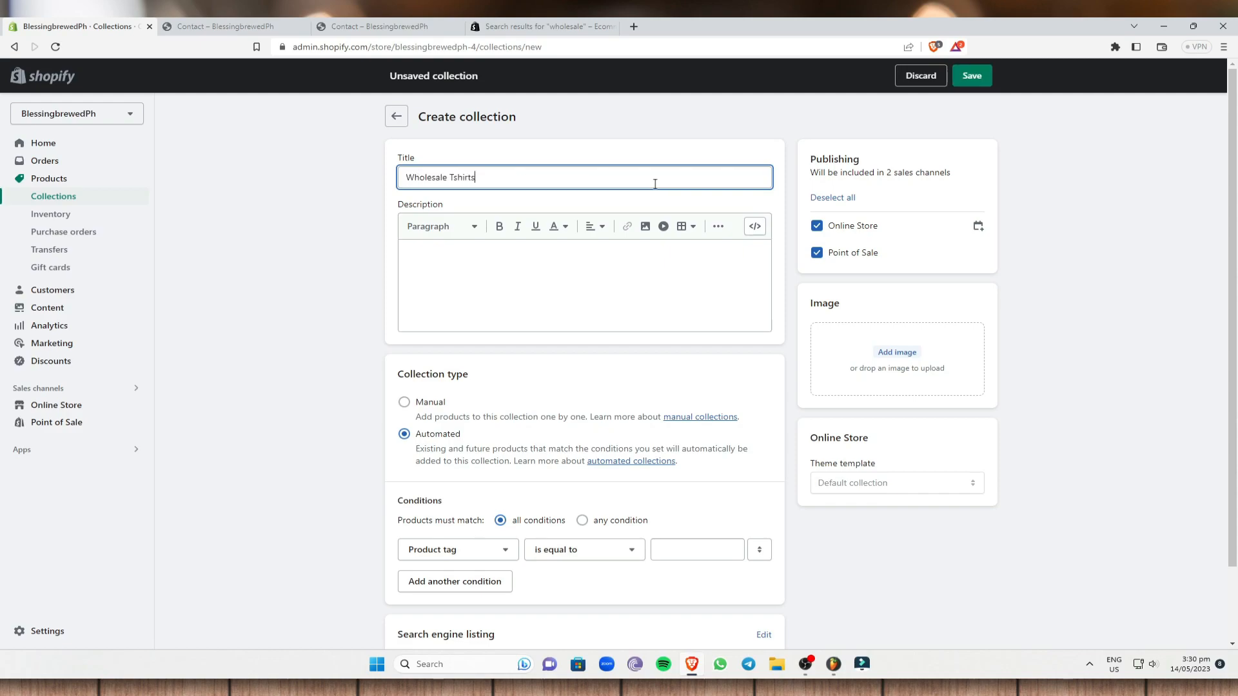
{"action": "scroll", "coordinate": [543, 323], "scroll_direction": "down", "scroll_amount": 1}
{"action": "scroll", "coordinate": [521, 363], "scroll_direction": "down", "scroll_amount": 1}
{"action": "scroll", "coordinate": [517, 334], "scroll_direction": "up", "scroll_amount": 2}
{"action": "left_click", "coordinate": [120, 198]}
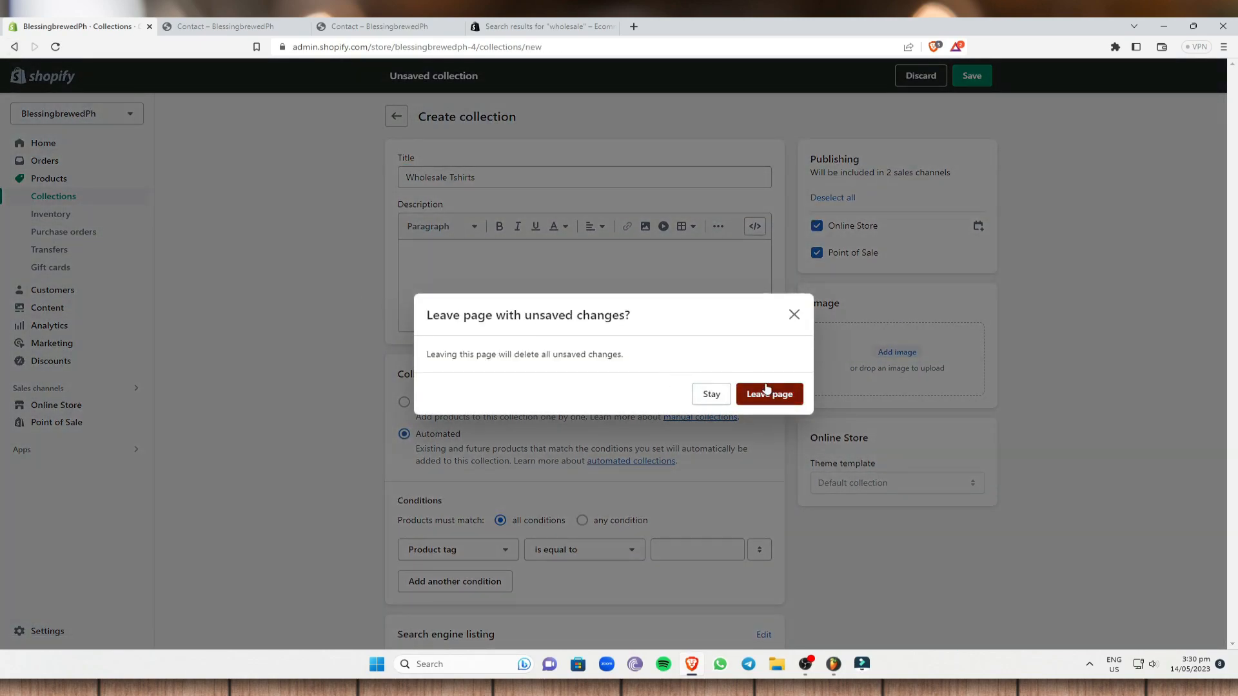
{"action": "left_click", "coordinate": [767, 389]}
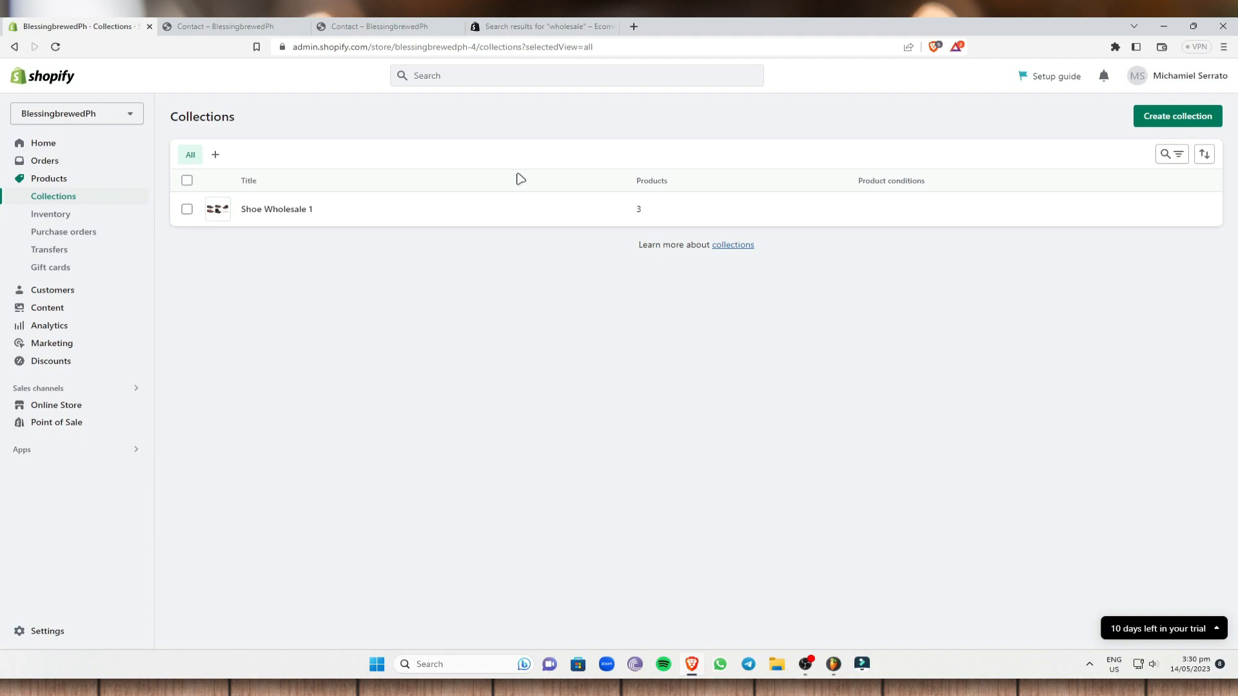